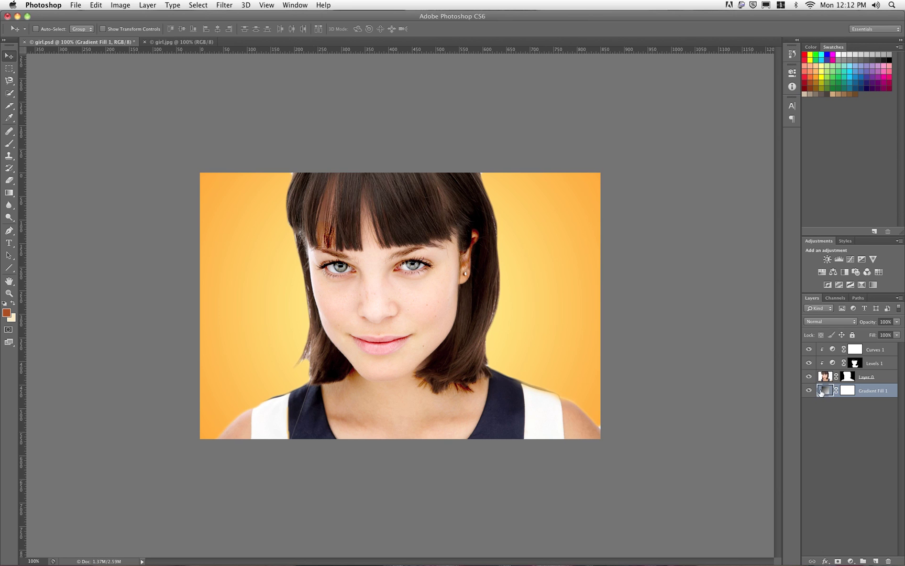
- Review the finished composite by hiding the Curves 1, Levels 1 and Layer 0 layers, then showing them again one by one
drag(809, 350, 810, 367)
click(810, 377)
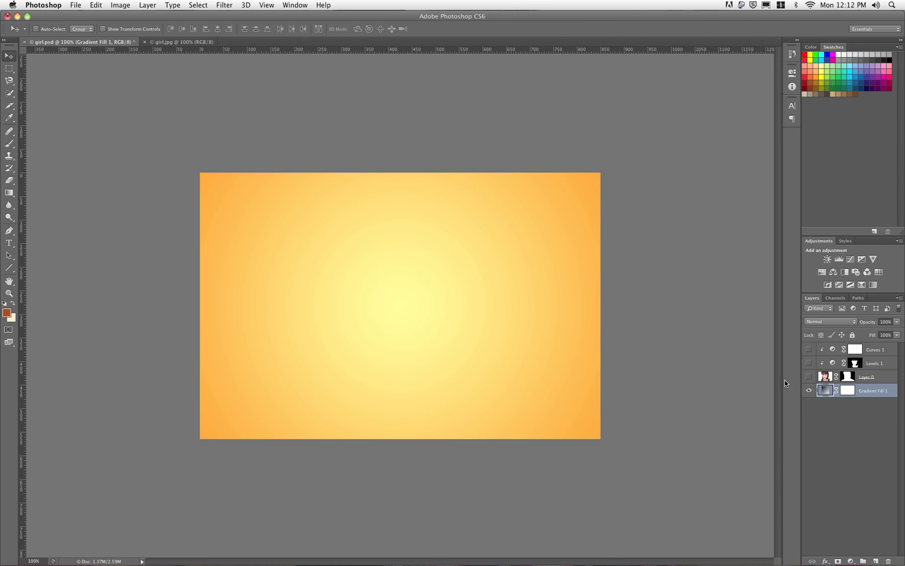
click(810, 377)
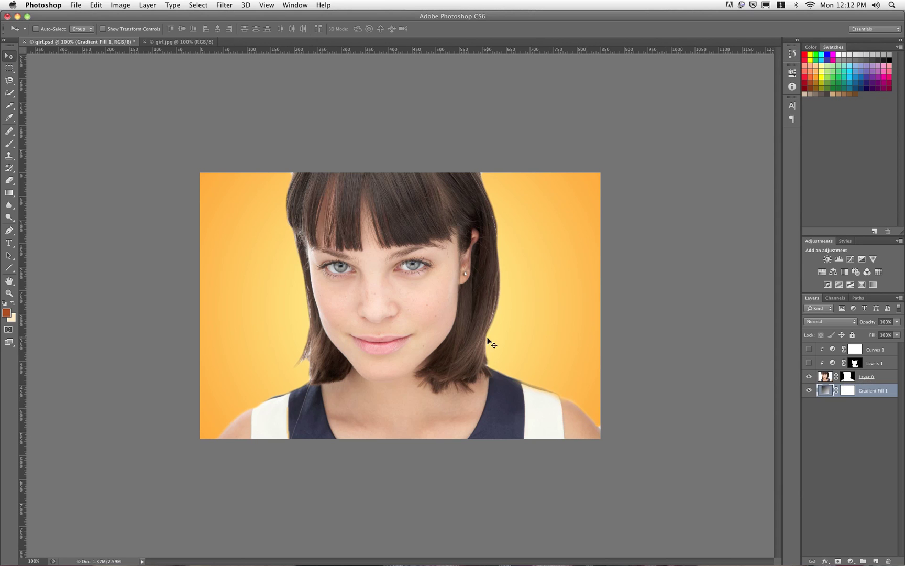
click(810, 364)
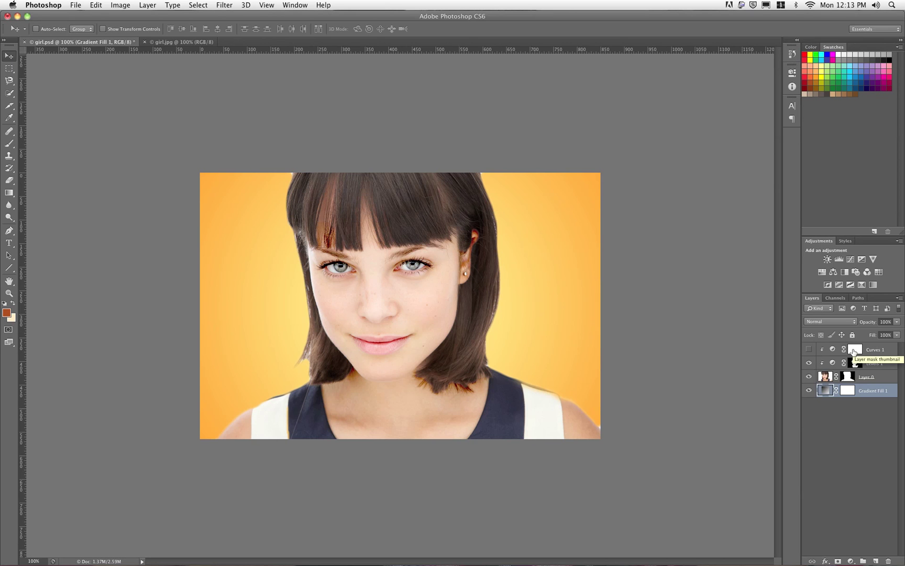
click(809, 350)
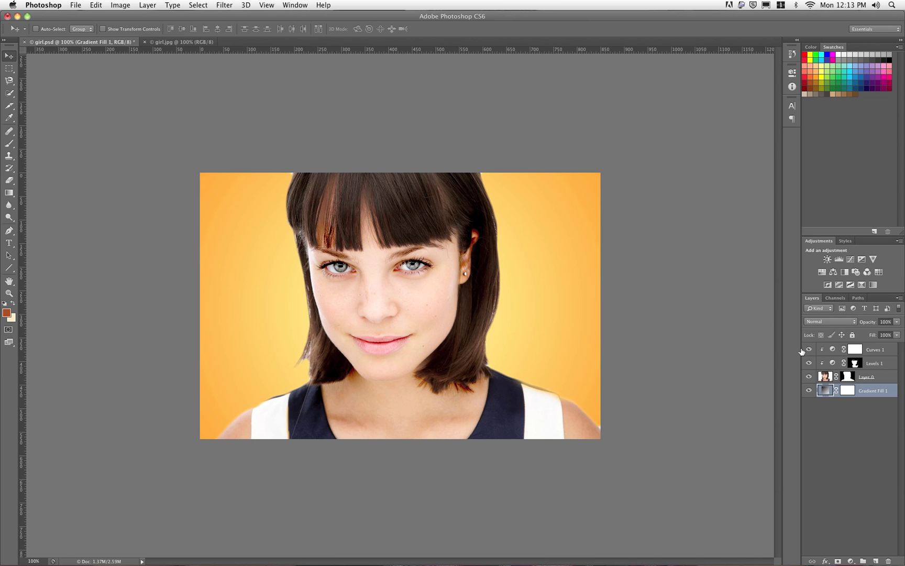
- In girl.jpg, select the white background on both sides of the woman with the Quick Selection tool
click(171, 41)
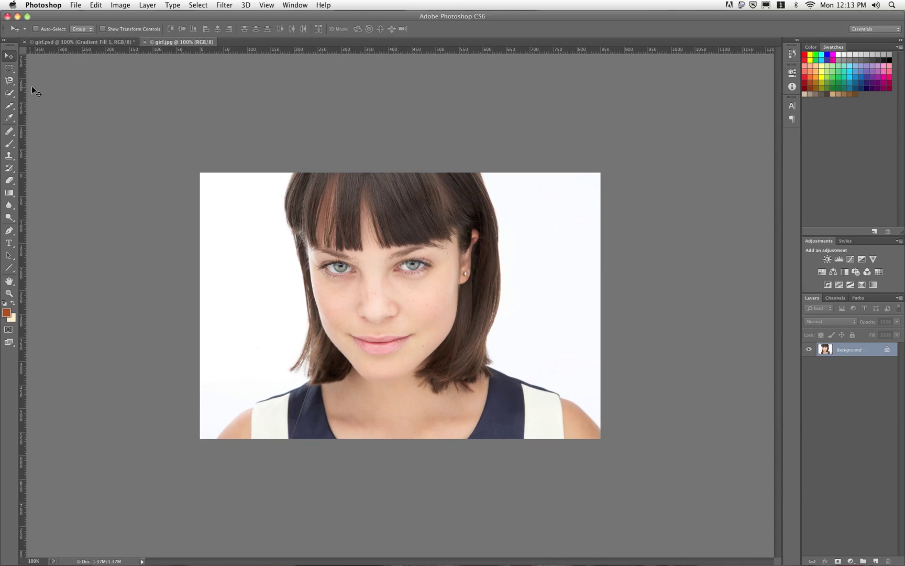
click(6, 96)
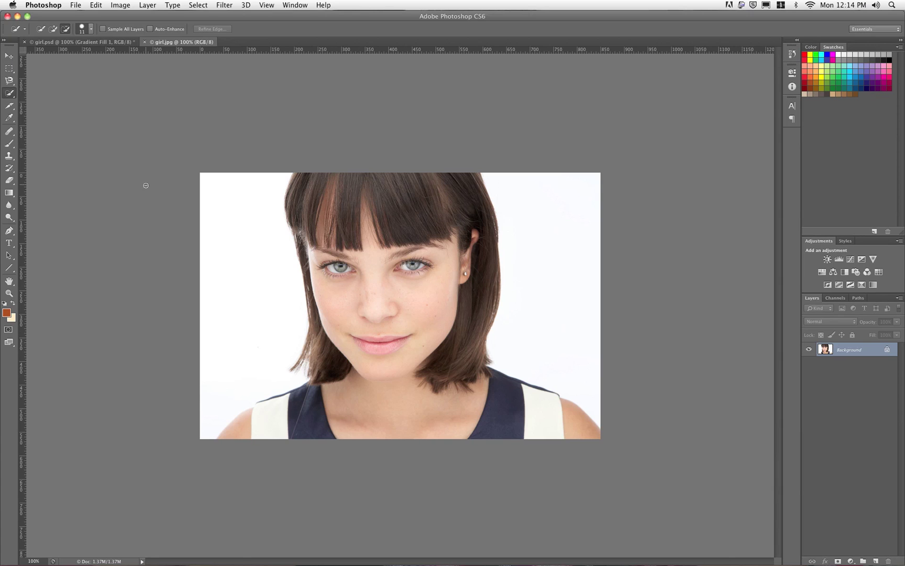
click(41, 30)
drag(214, 416, 252, 371)
drag(489, 179, 530, 236)
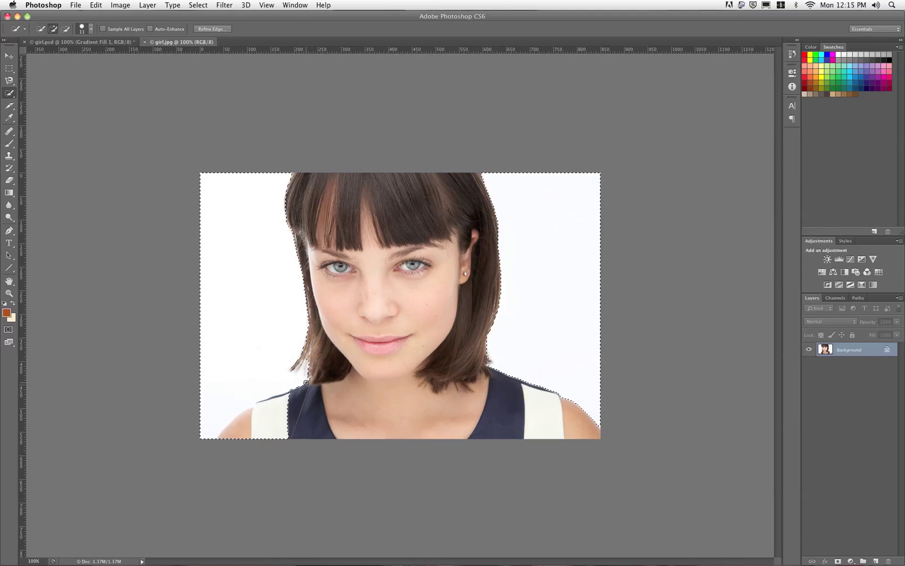
- Subtract the shoulder and white dress strap beneath the shorter hair strands from the background selection
alt+click(278, 408)
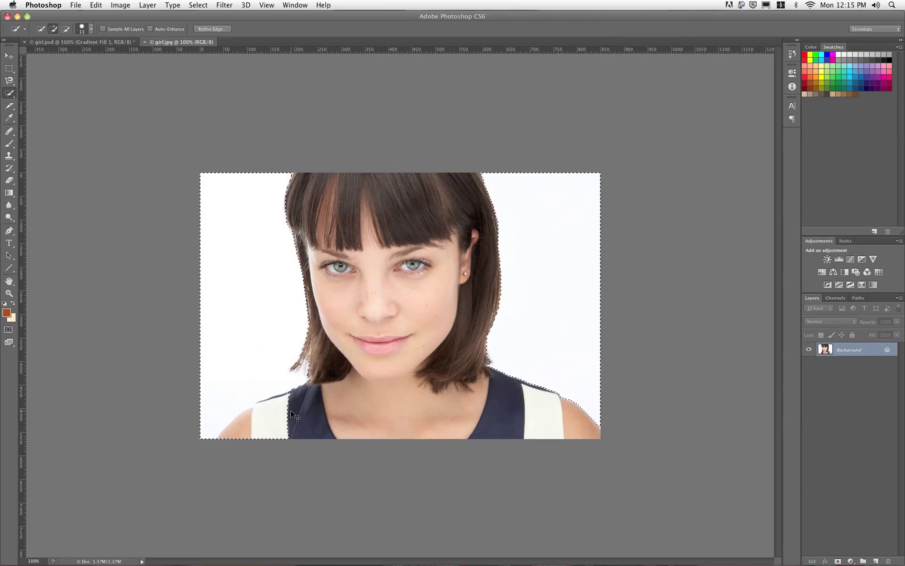
key(super+equal)
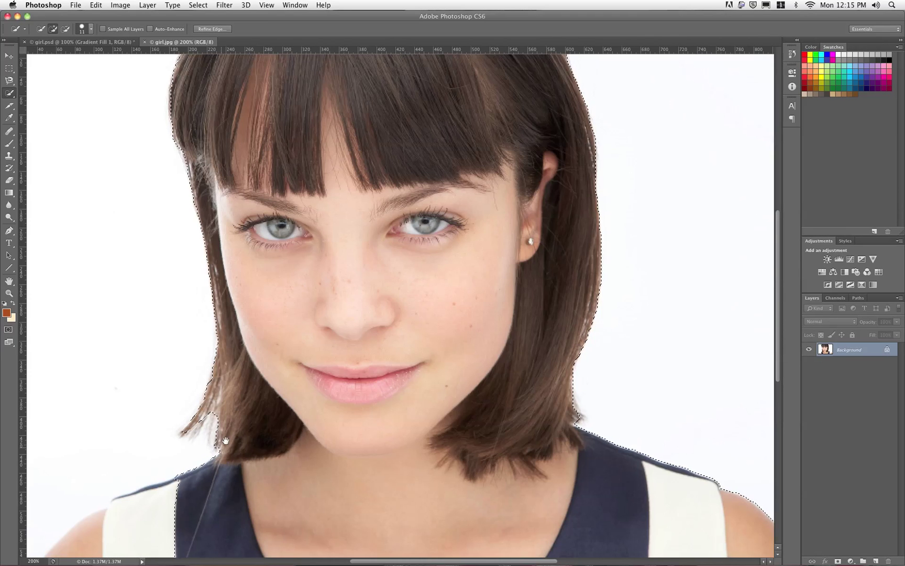
drag(226, 441, 330, 265)
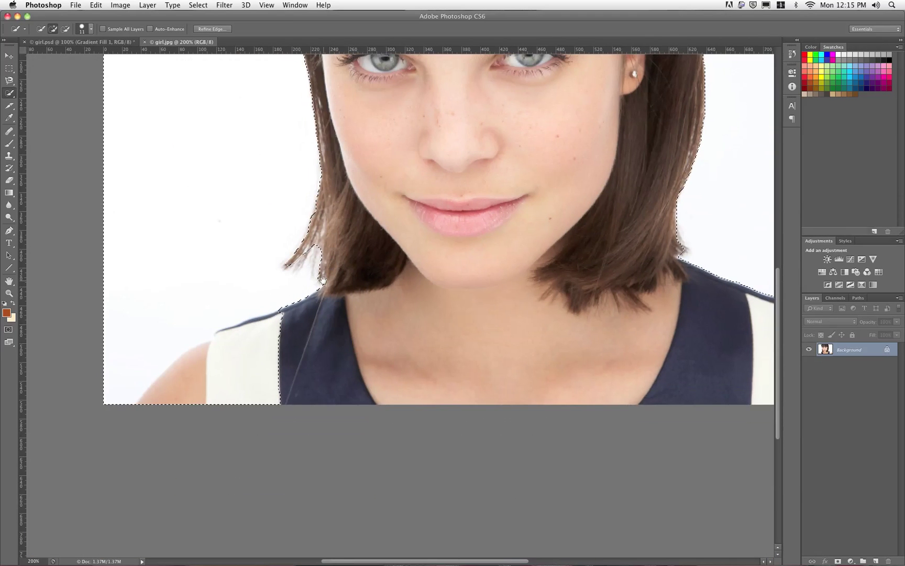
click(67, 27)
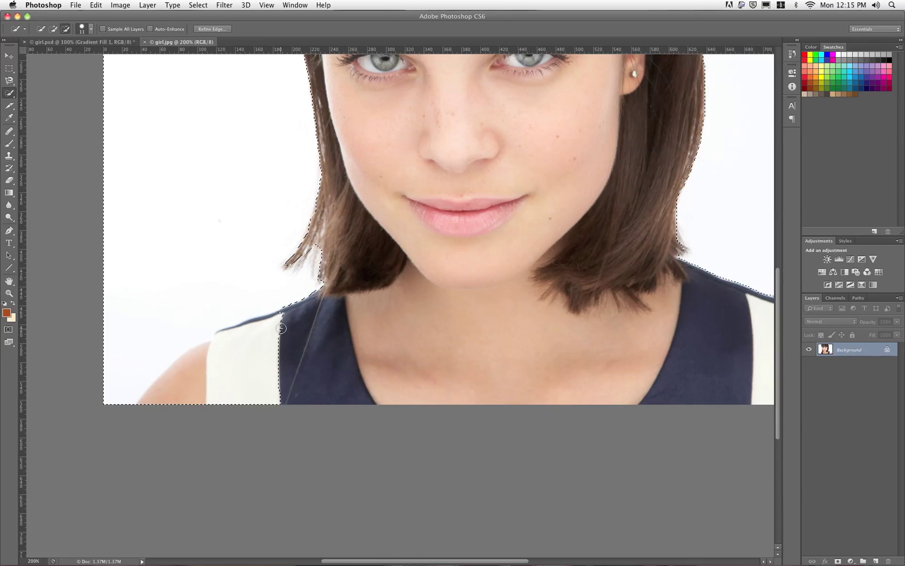
drag(266, 336, 193, 379)
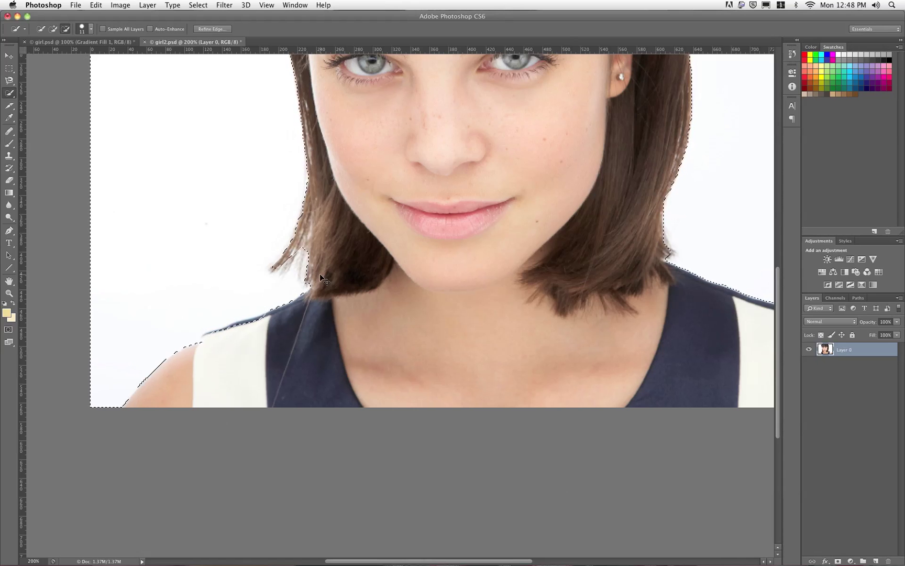
- Refine the selection edge with Smooth 38, Feather 3.0 px, Contrast 20% and Shift Edge -13%, output to a selection
key(super+minus)
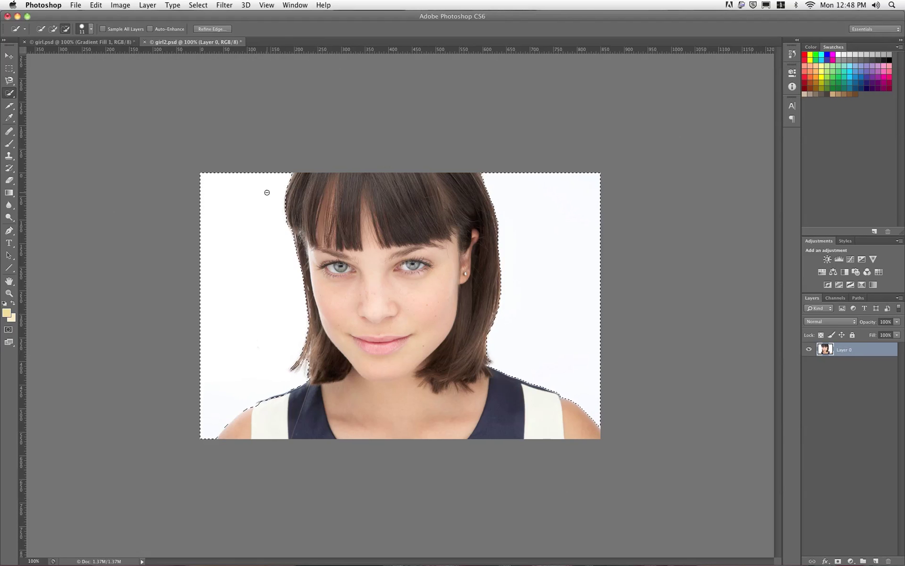
click(199, 6)
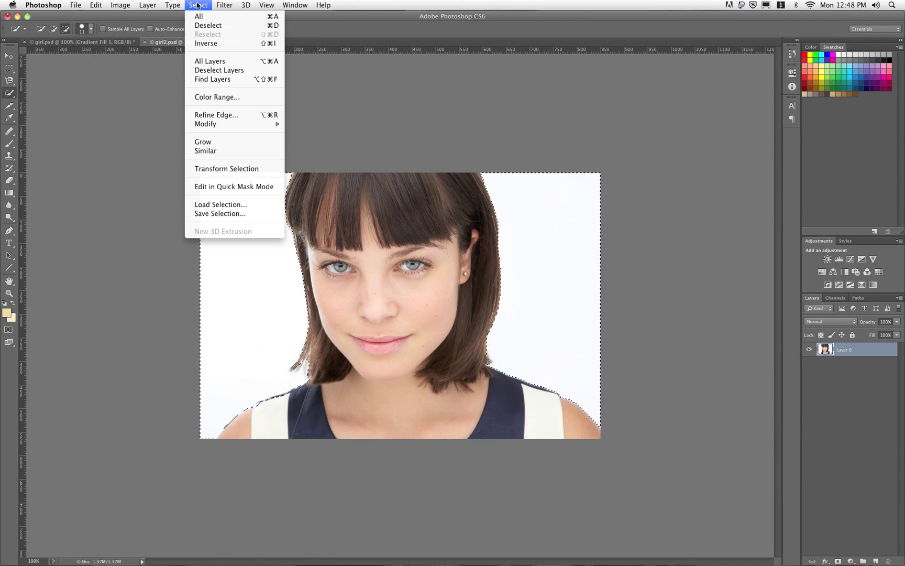
click(198, 116)
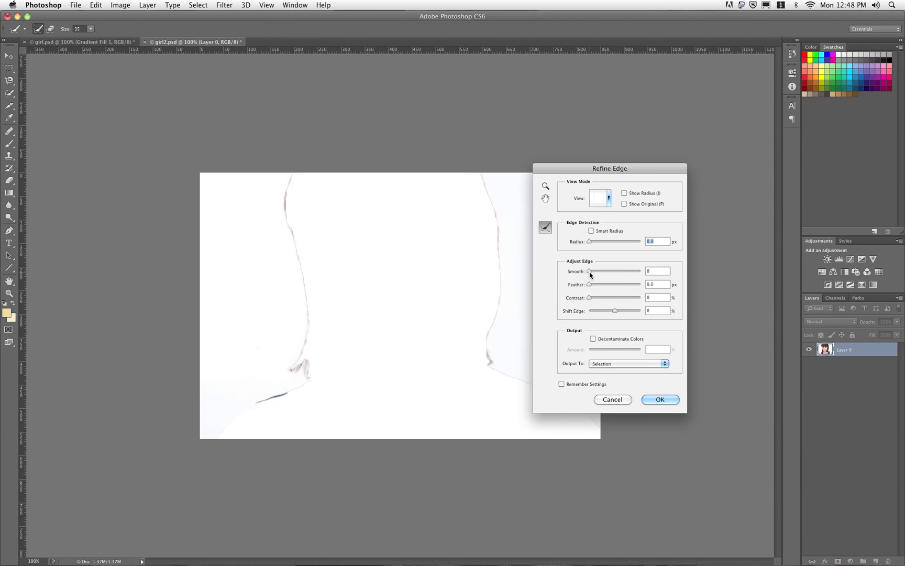
drag(590, 273, 609, 274)
key(super+equal)
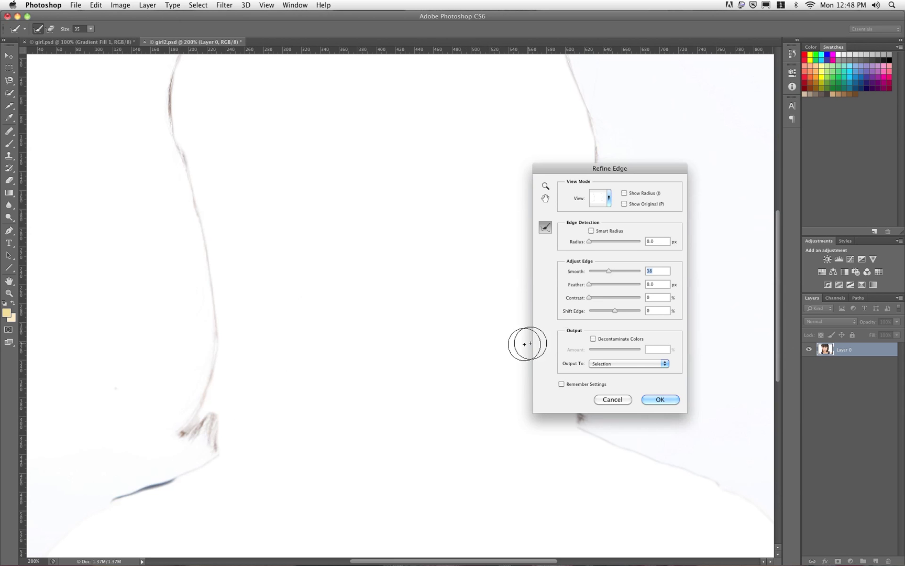
mouse_move(590, 286)
mouse_down()
mouse_move(605, 286)
mouse_move(591, 300)
mouse_move(600, 298)
mouse_up()
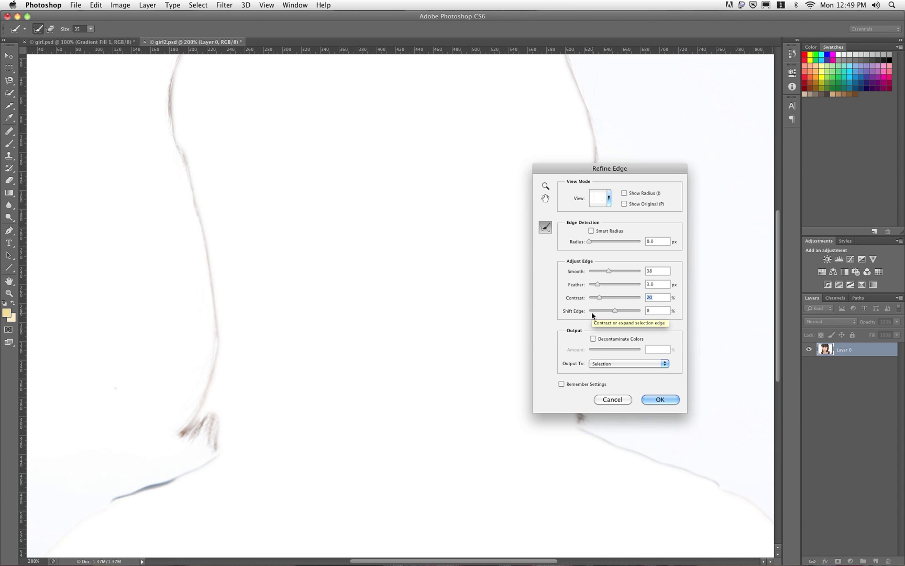
drag(616, 313, 599, 313)
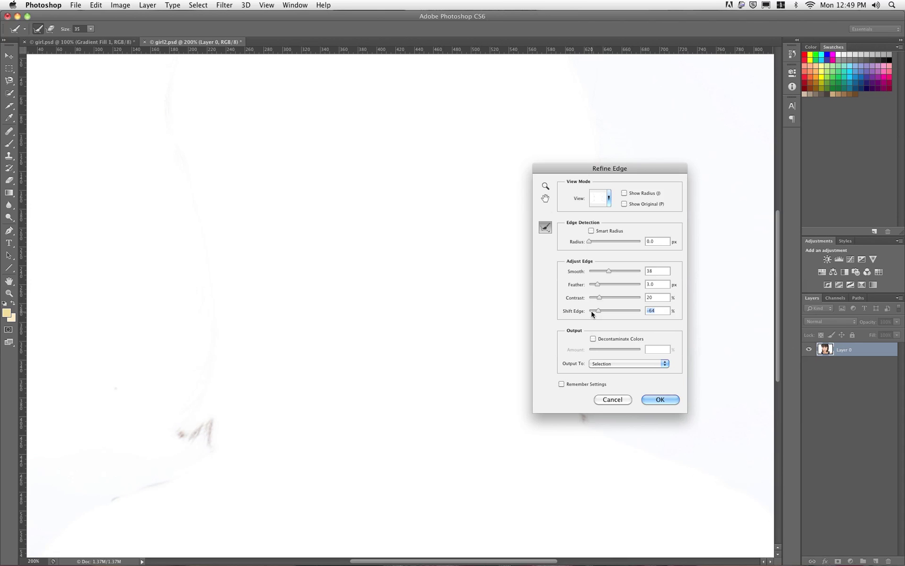
mouse_move(596, 311)
mouse_down()
mouse_move(622, 313)
mouse_move(612, 311)
mouse_up()
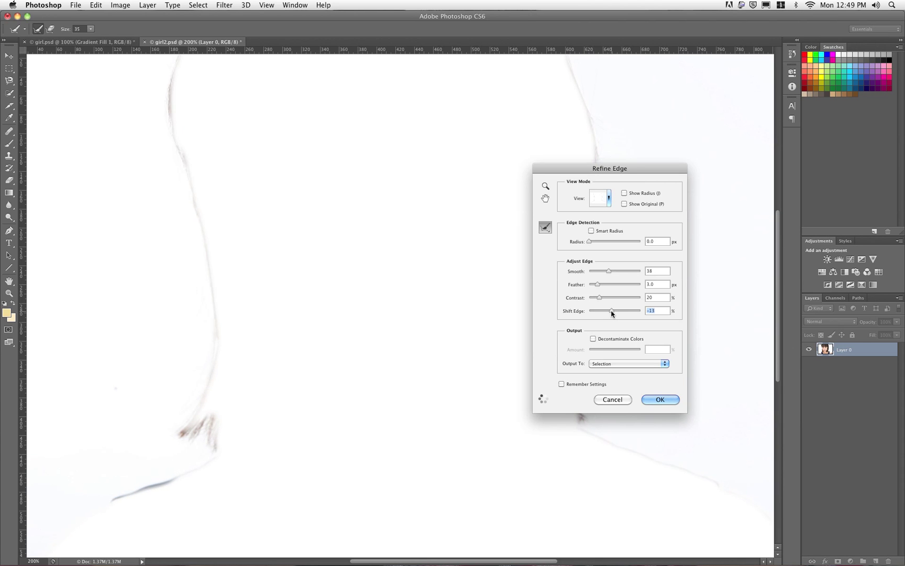
click(646, 401)
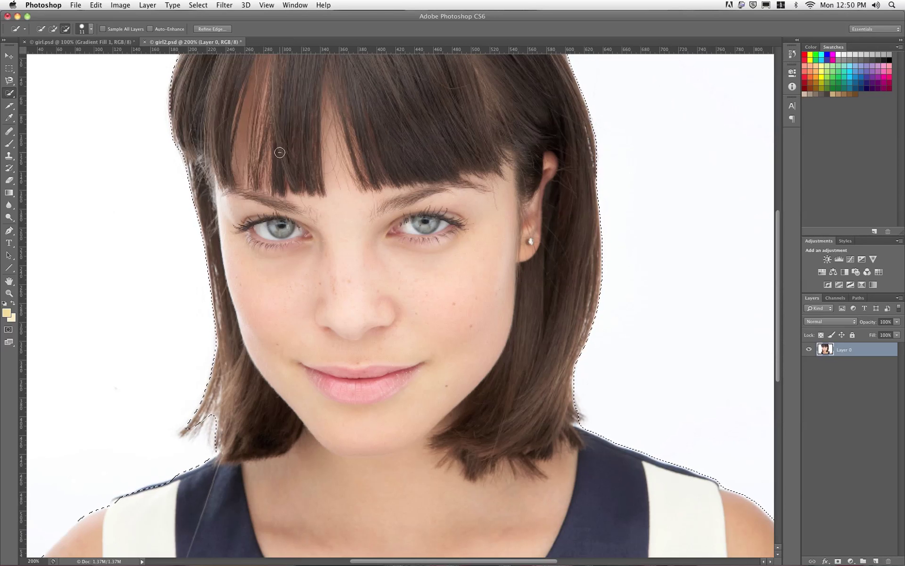
- Invert the selection to the woman and add it as a layer mask on Layer 0 to hide the background
click(204, 5)
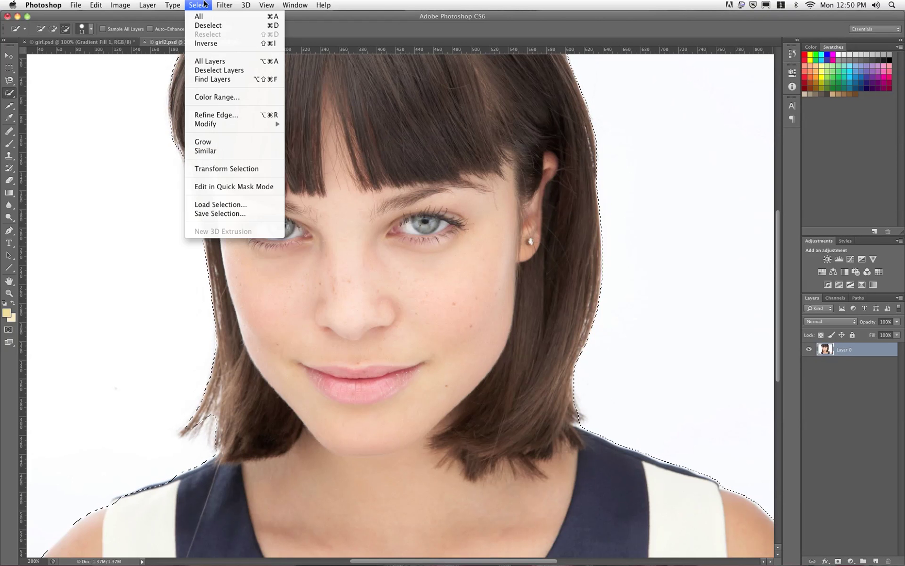
click(205, 44)
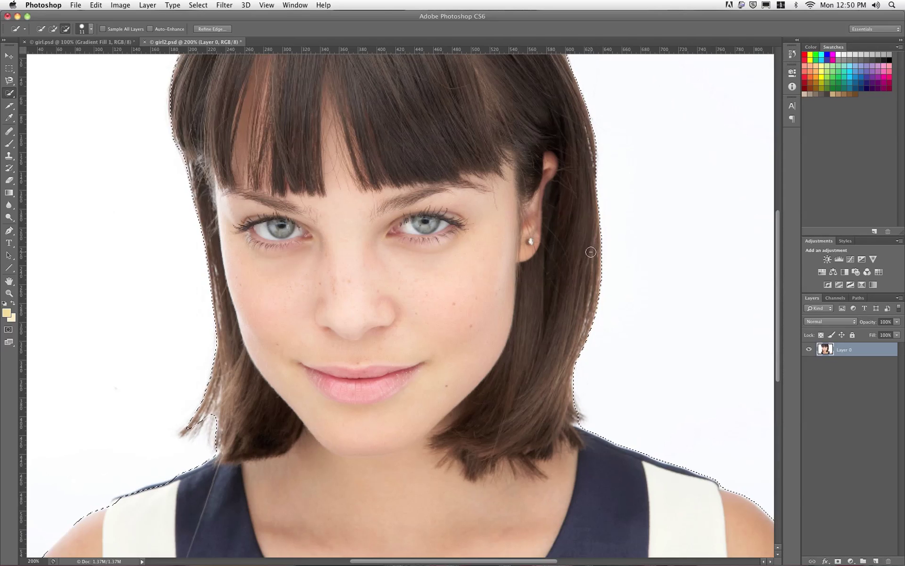
key(super+minus)
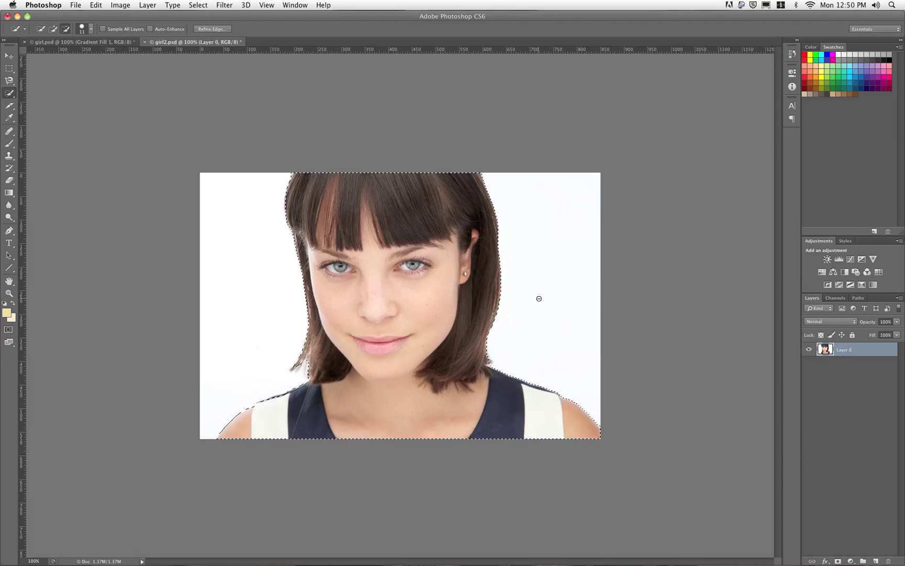
click(837, 561)
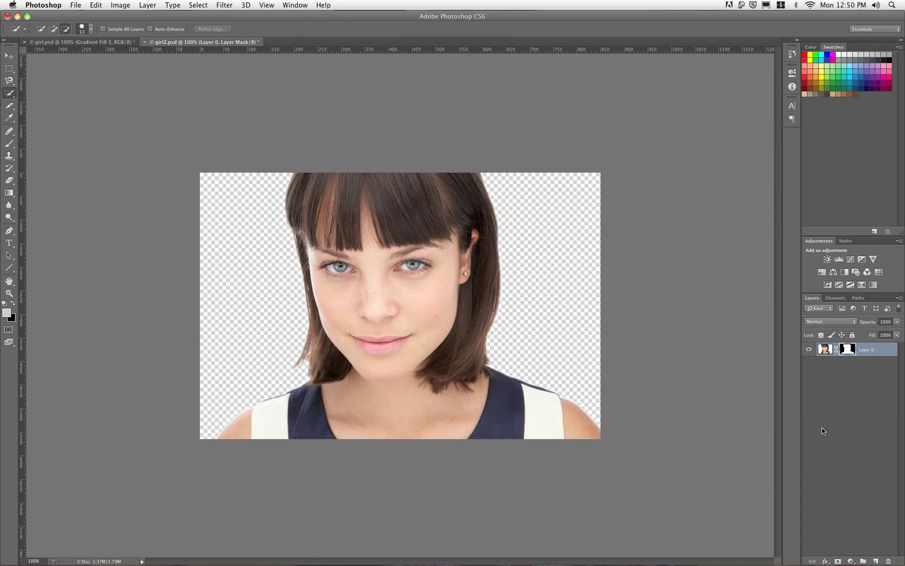
- Inspect Layer 0's mask on its own in black and white, then return to the layer image with the Move tool
alt+click(844, 349)
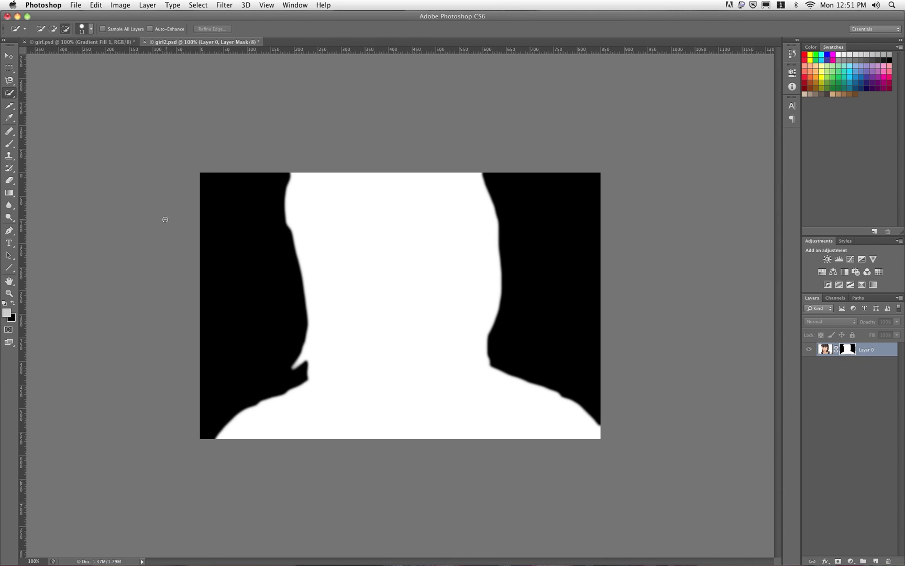
click(9, 143)
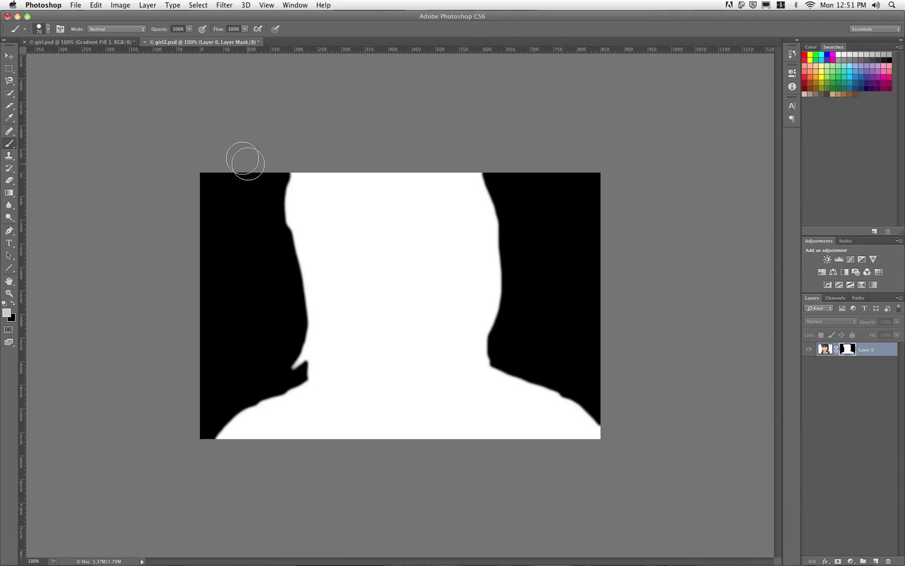
click(8, 59)
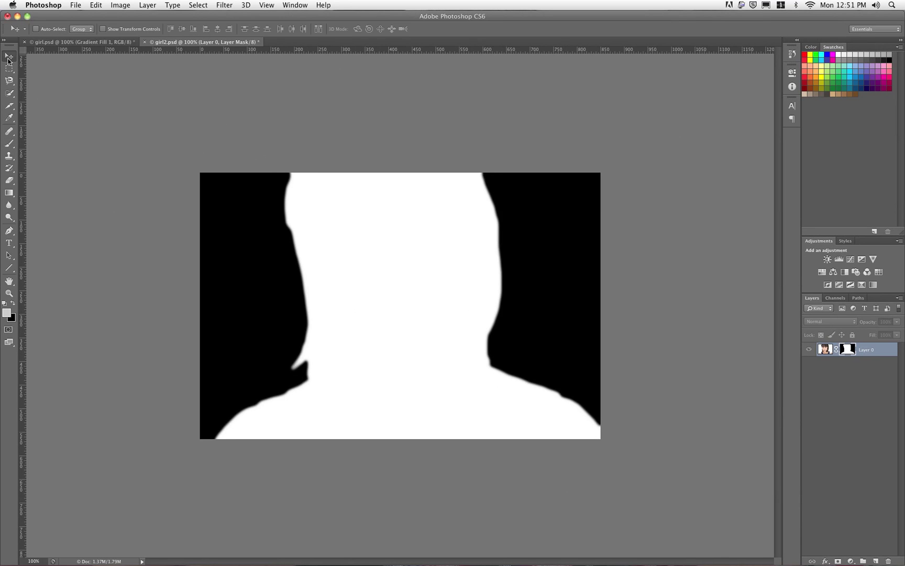
click(824, 350)
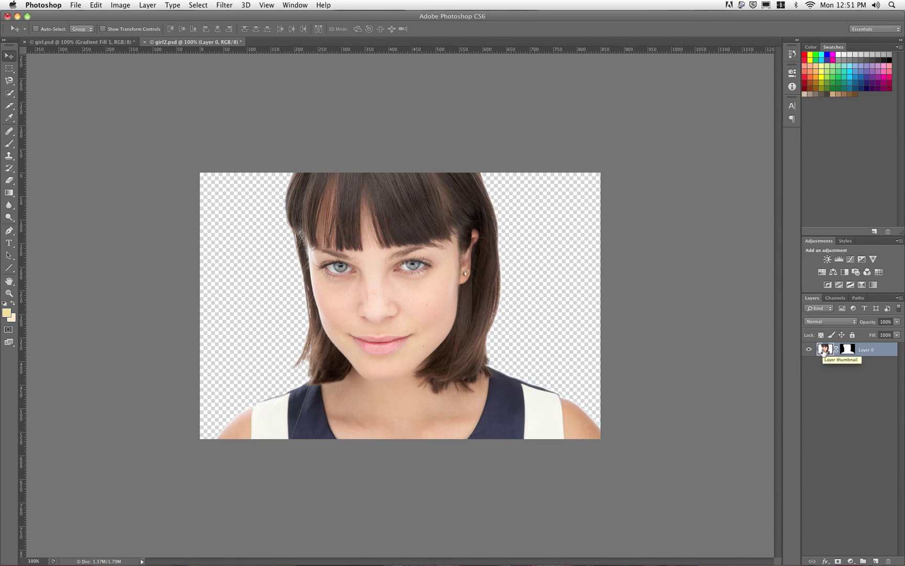
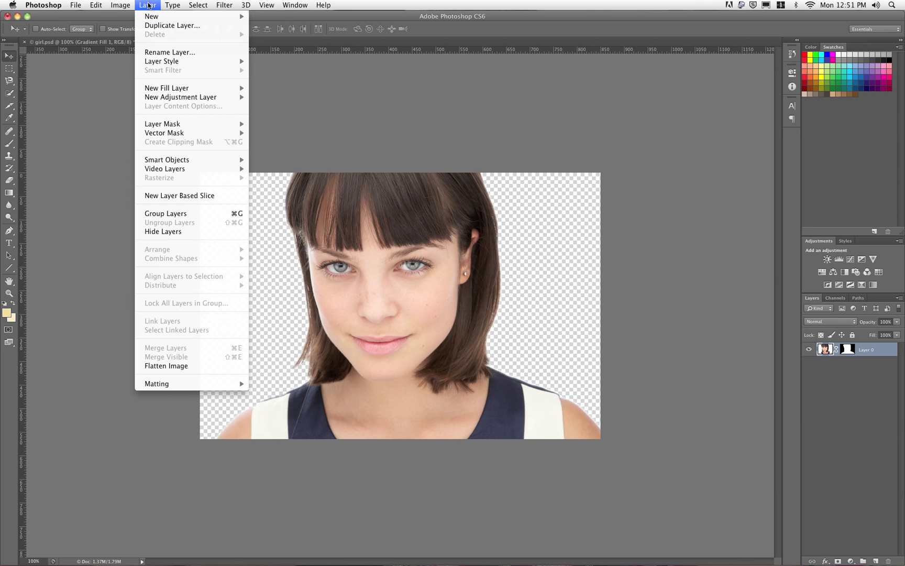
- Add a gradient fill layer named Gradient Fill 1 using the Foreground to Background preset
mouse_move(156, 87)
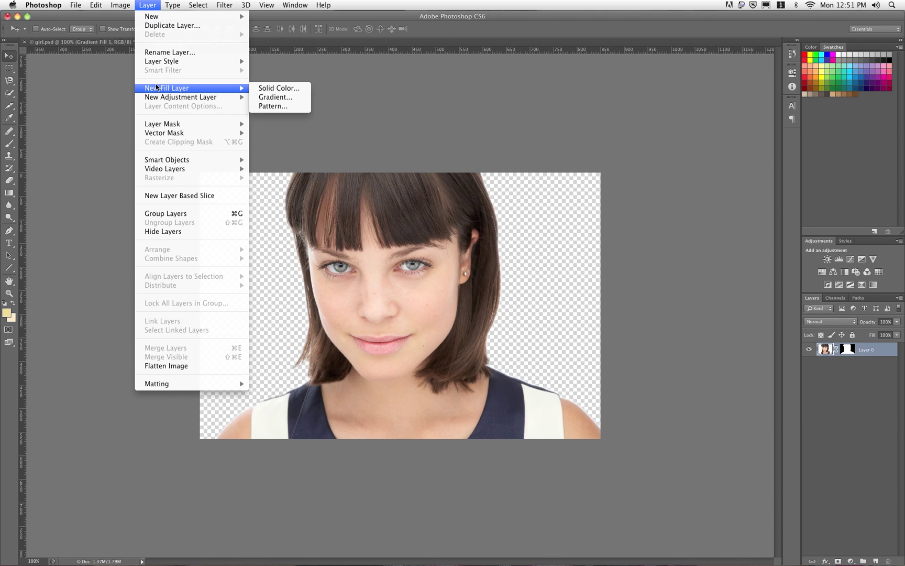
click(280, 98)
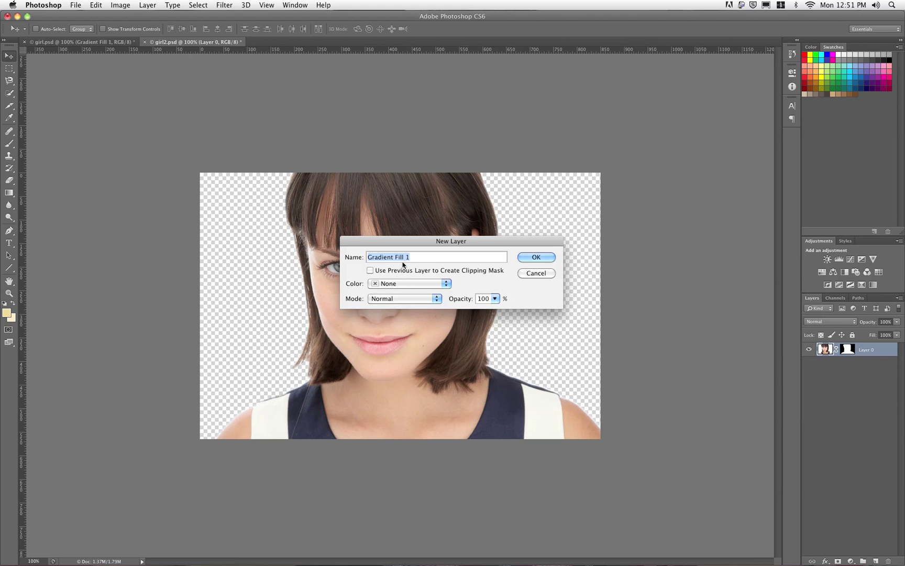
click(536, 257)
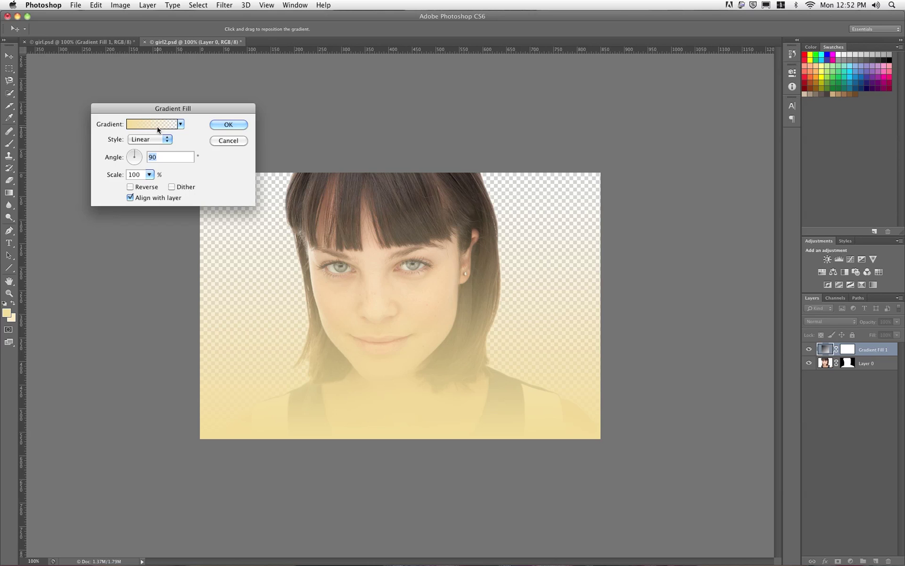
click(179, 126)
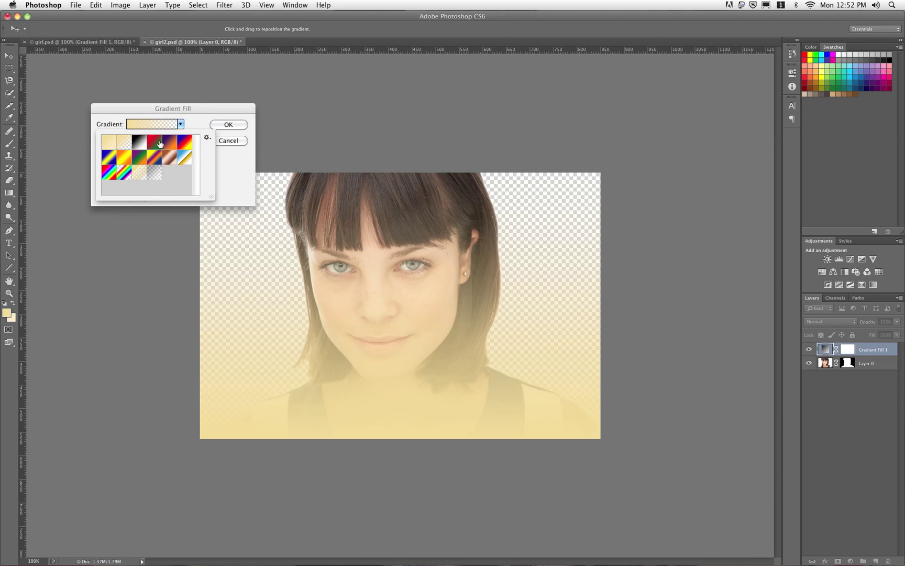
click(105, 143)
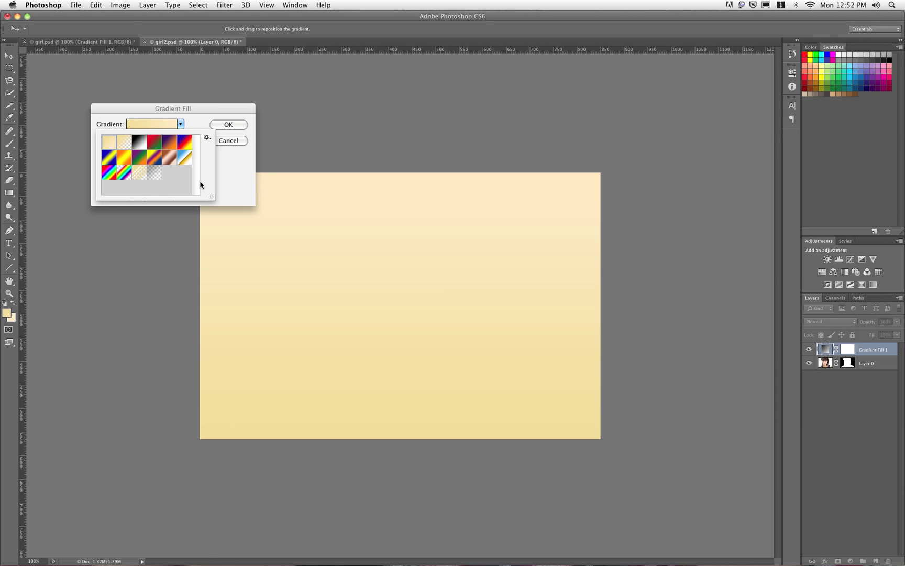
click(232, 173)
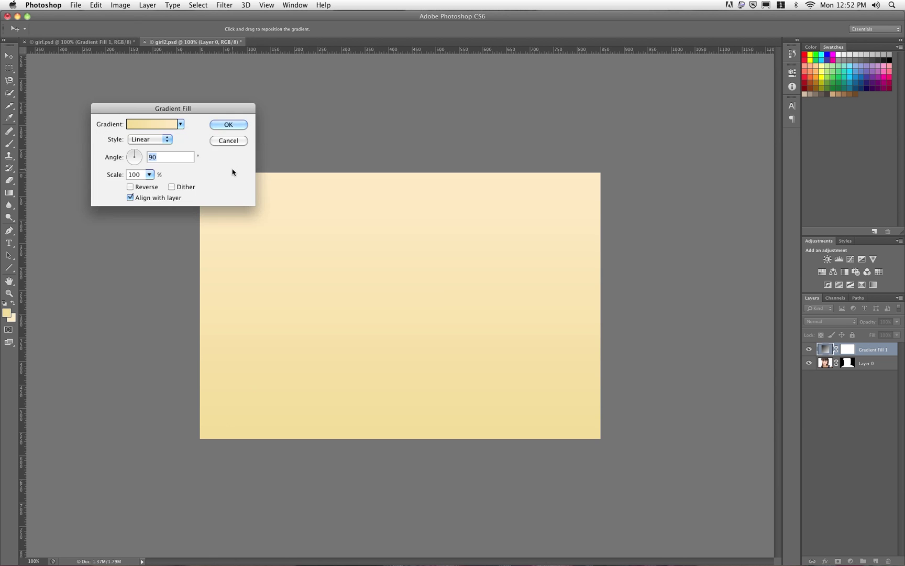
- Make the gradient fill a reversed Radial at an angle of 30.96° and move its layer below Layer 0
click(149, 139)
click(154, 148)
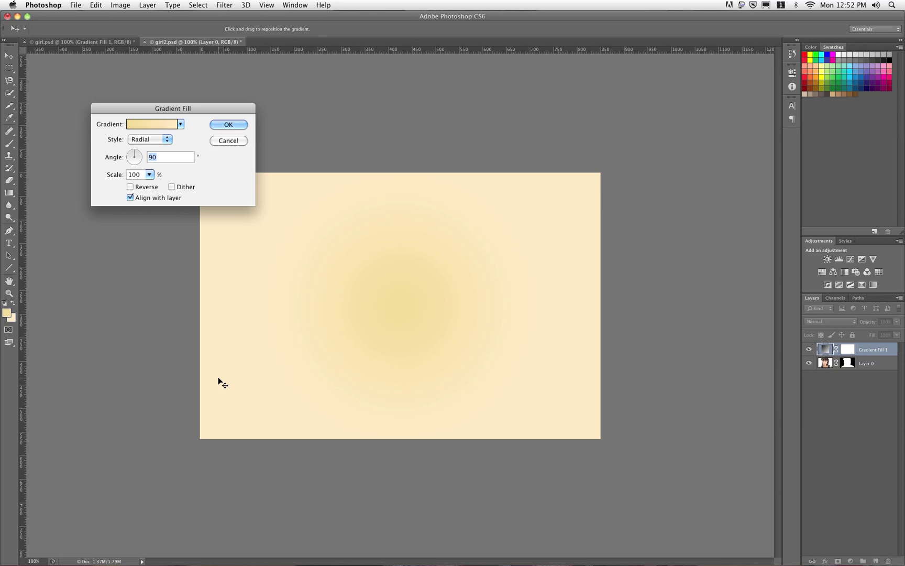
click(140, 187)
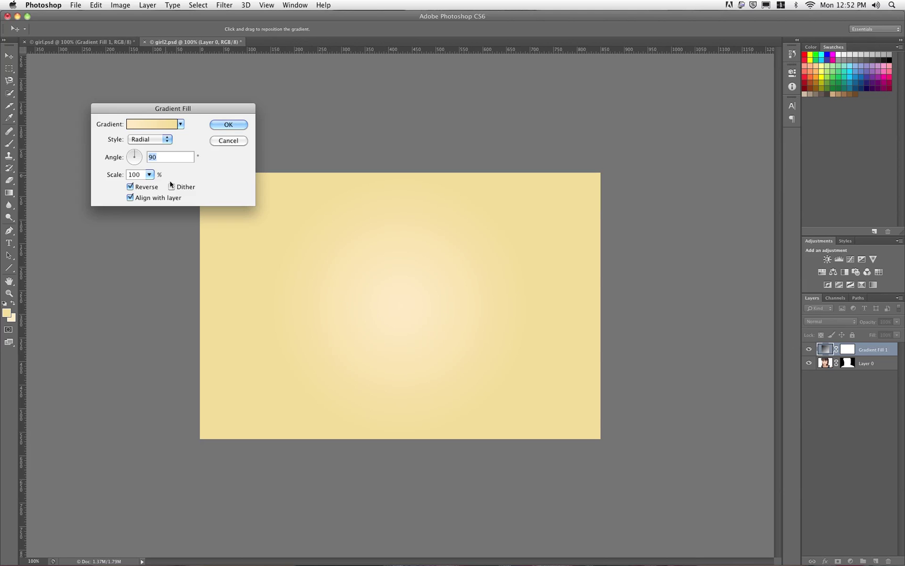
mouse_move(142, 153)
mouse_down()
mouse_move(135, 151)
mouse_move(140, 157)
mouse_up()
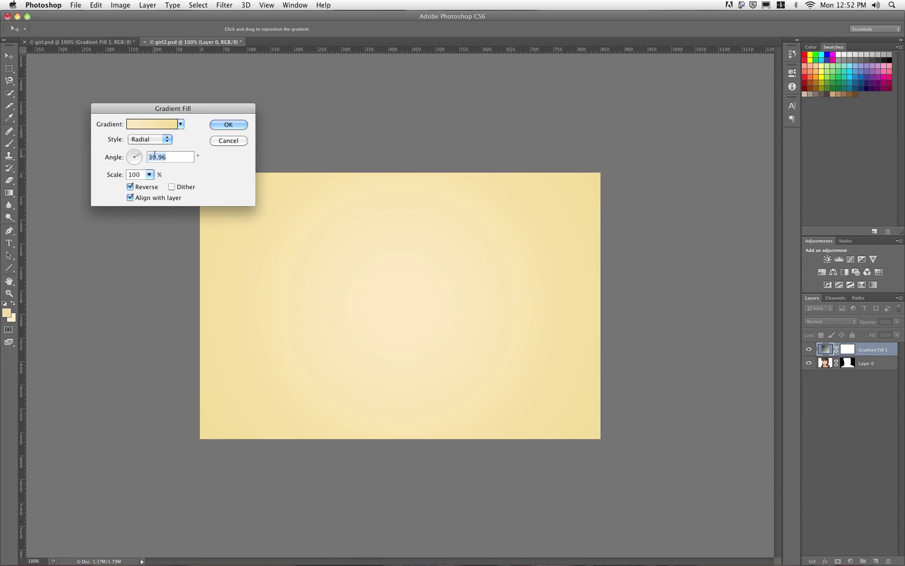
click(228, 125)
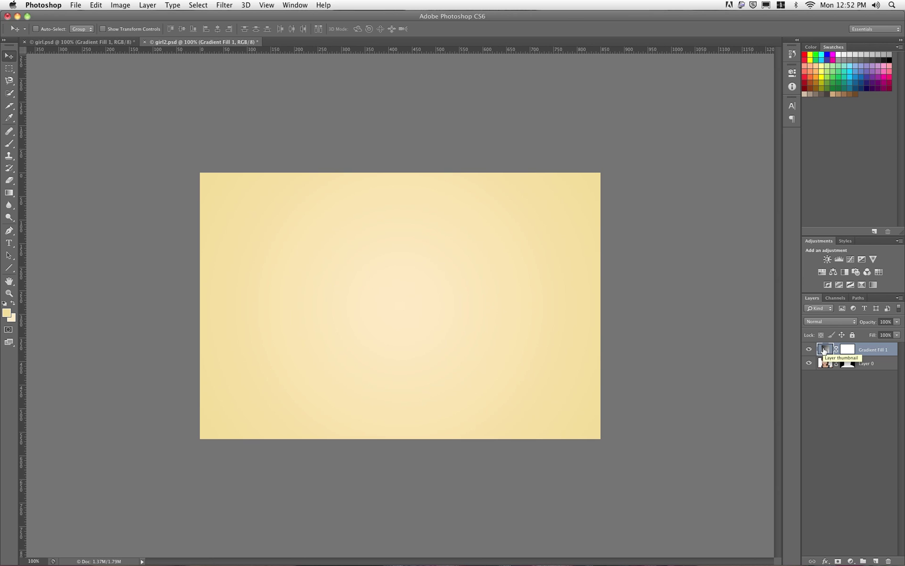
drag(825, 350, 827, 370)
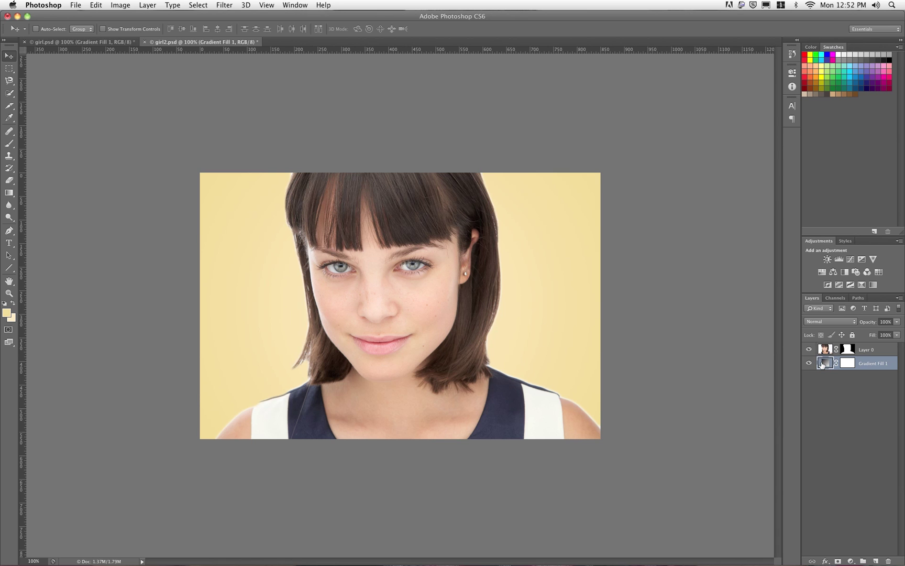
- Try the red and green preset on Gradient Fill 1, then restore the Foreground to Background gradient
double_click(825, 363)
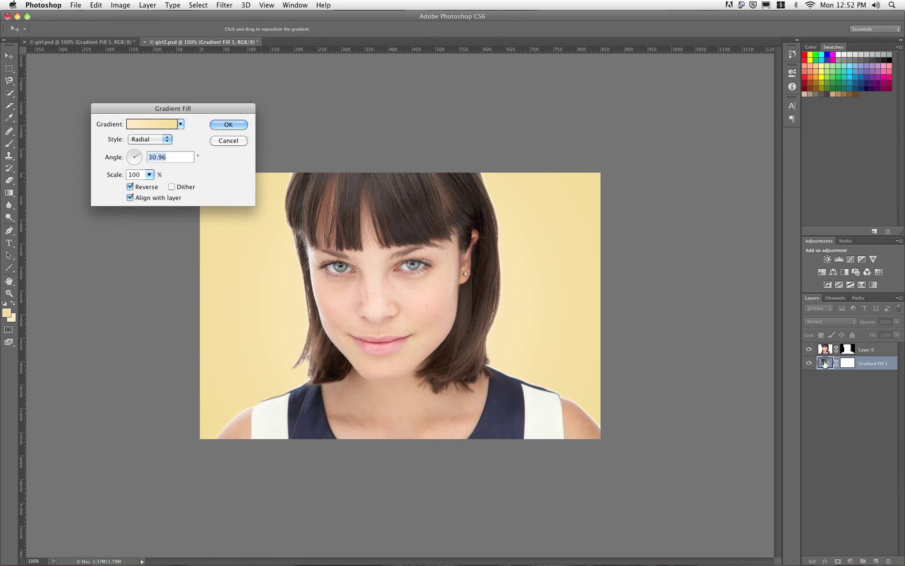
drag(146, 108, 125, 83)
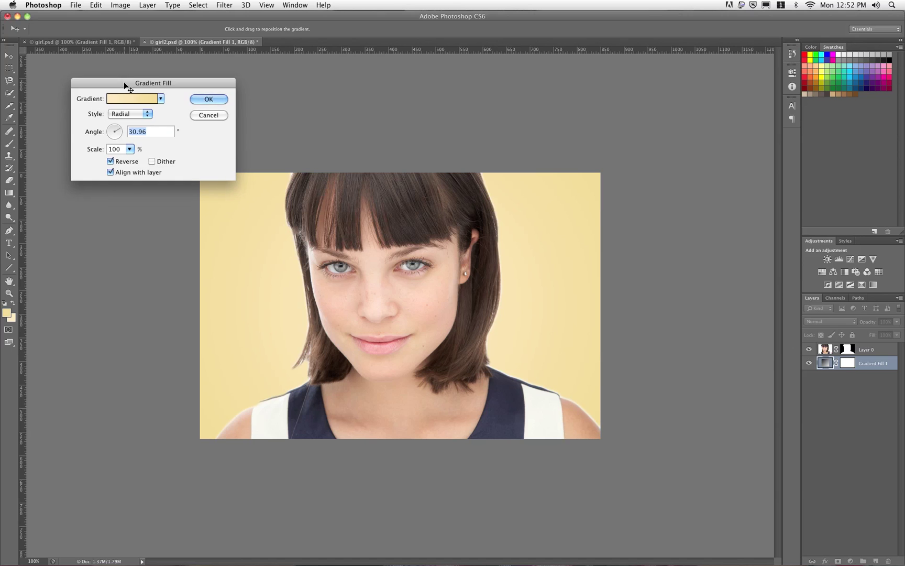
drag(118, 131, 121, 130)
click(160, 99)
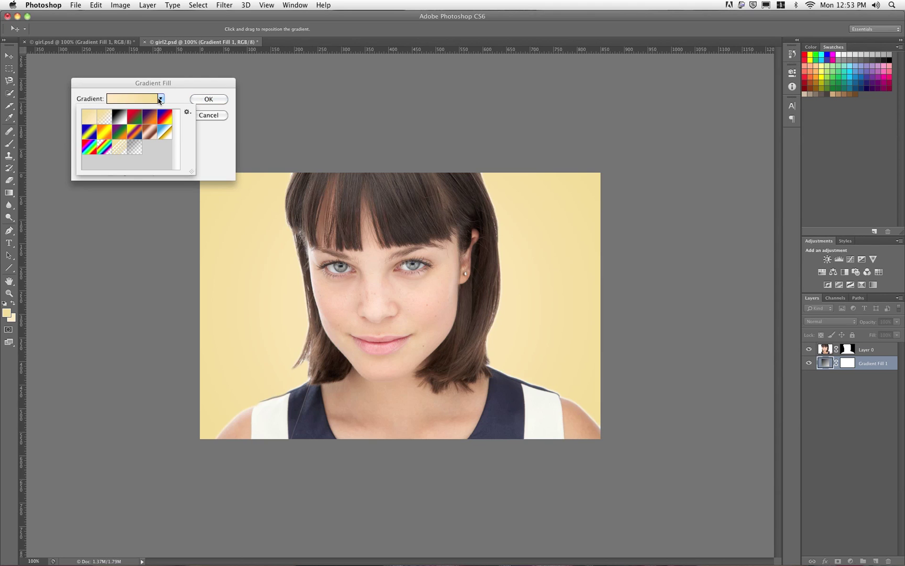
click(133, 116)
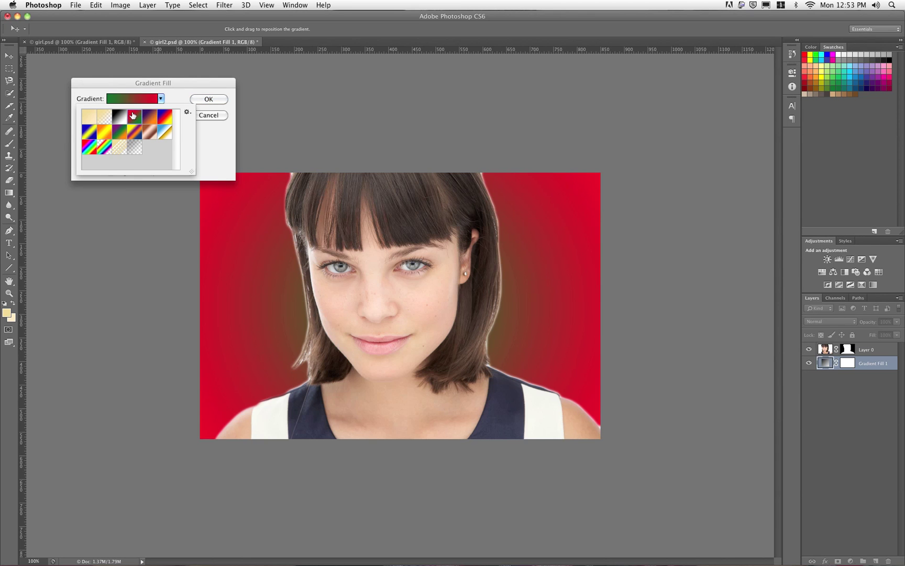
click(91, 117)
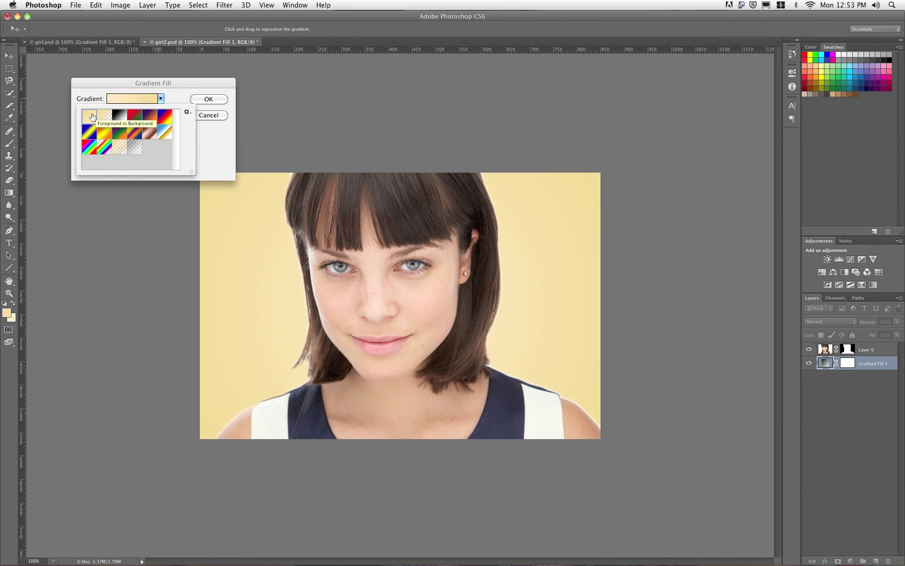
click(212, 98)
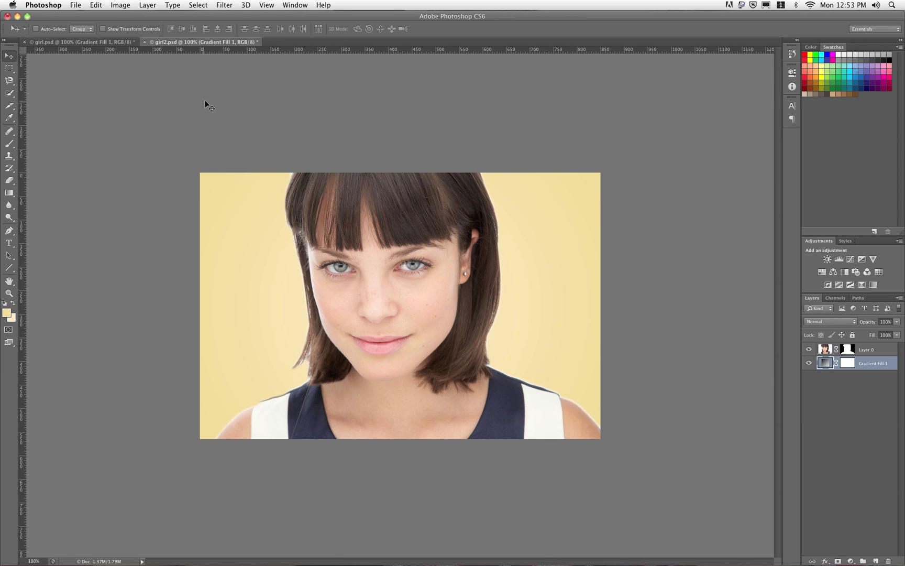
- Save girl2.psd and make Layer 0's image the active target
click(75, 6)
click(82, 106)
click(825, 349)
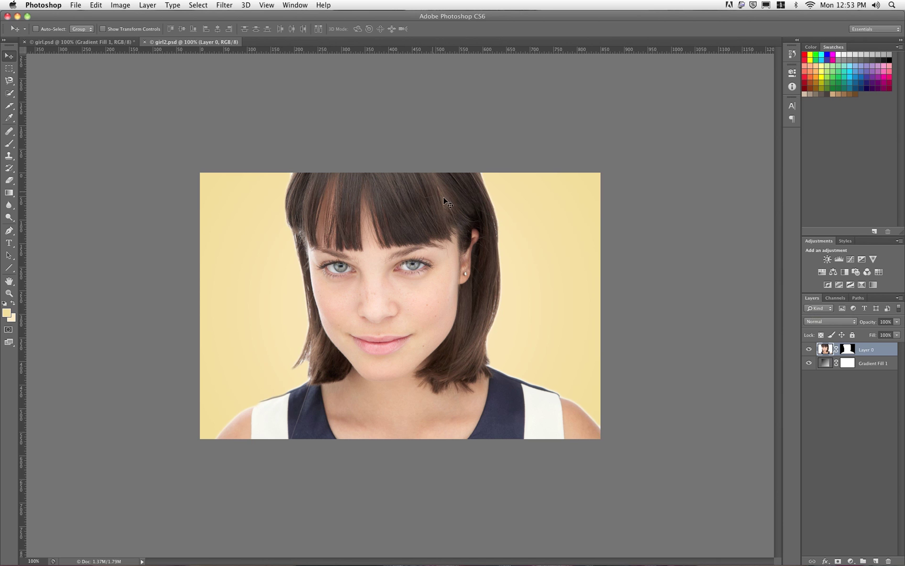
- Try a direct Brightness/Contrast adjustment with Contrast 90 on Layer 0 and discard it
click(125, 6)
mouse_move(126, 38)
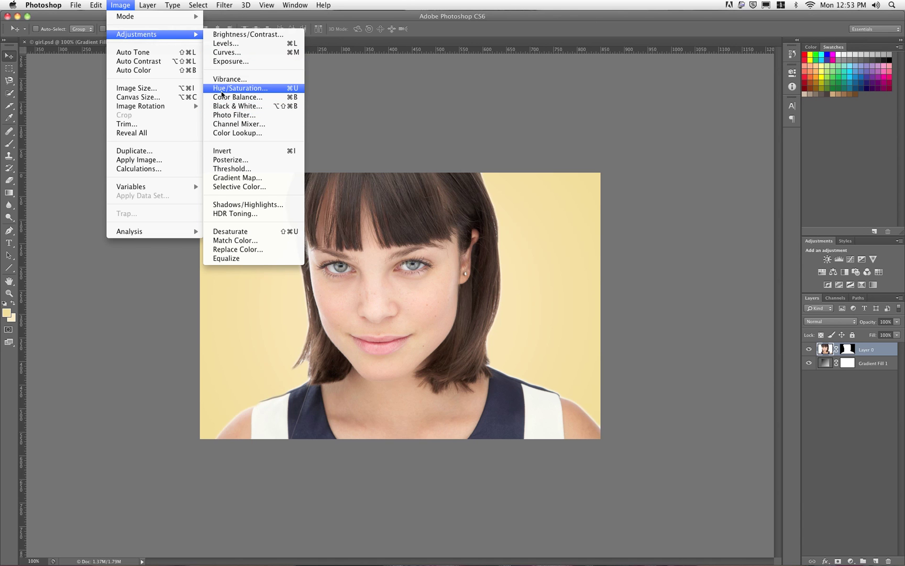
click(226, 35)
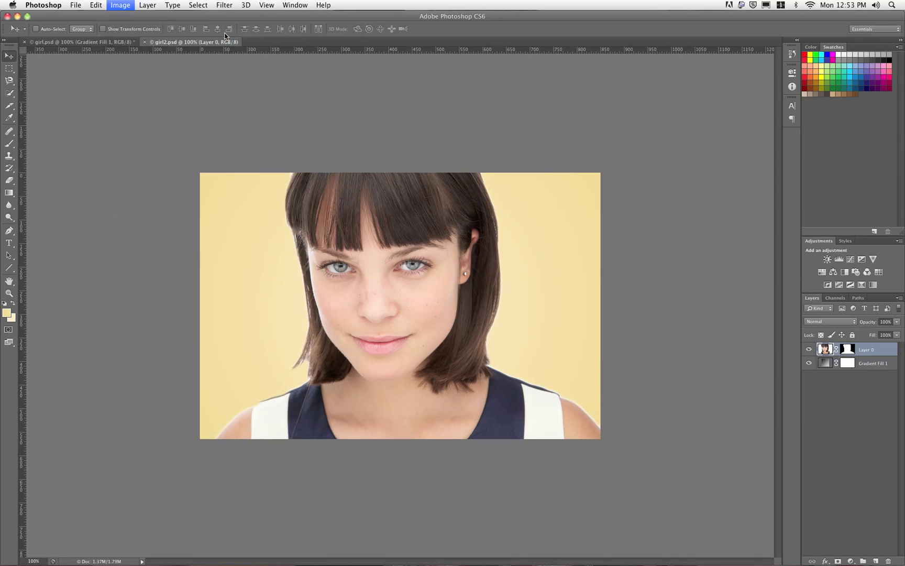
drag(470, 221, 506, 221)
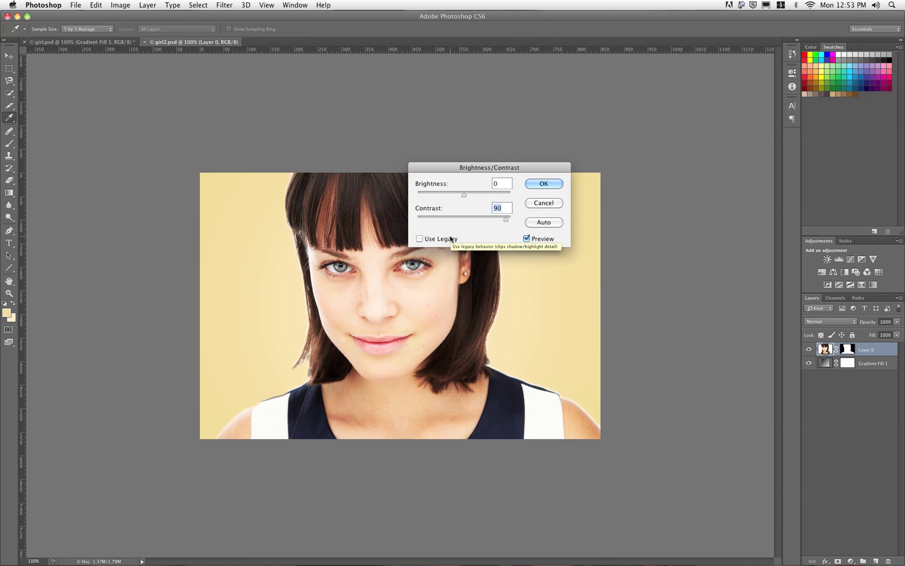
click(544, 203)
key(v)
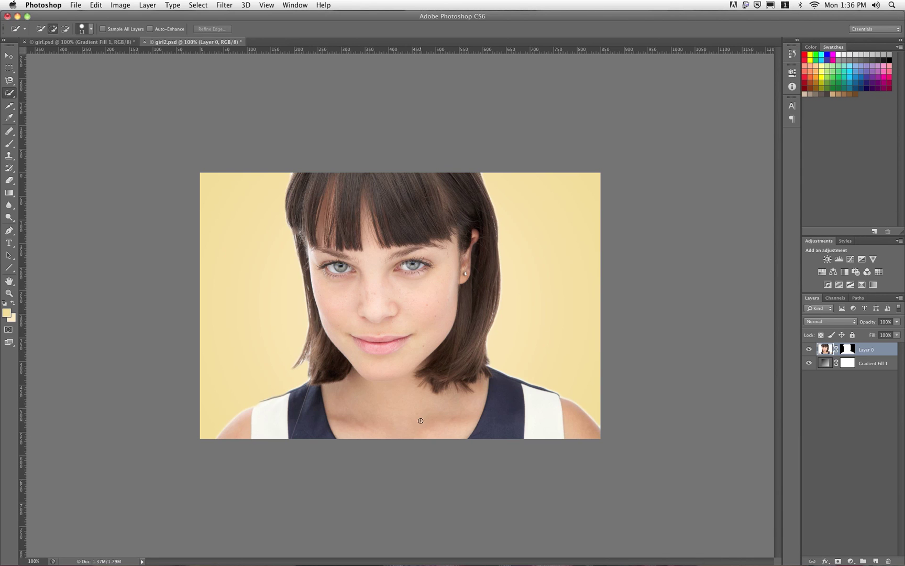
- Select the woman's face, ear and neck skin with the Quick Selection tool and add a Levels adjustment layer masked to it
mouse_move(428, 417)
mouse_down()
mouse_move(392, 403)
mouse_move(381, 298)
mouse_move(419, 312)
mouse_up()
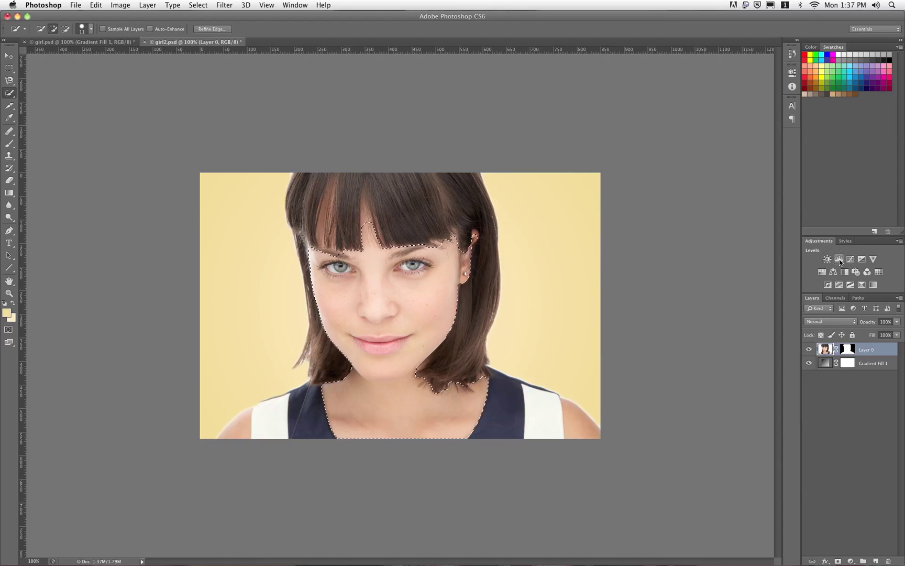
click(851, 561)
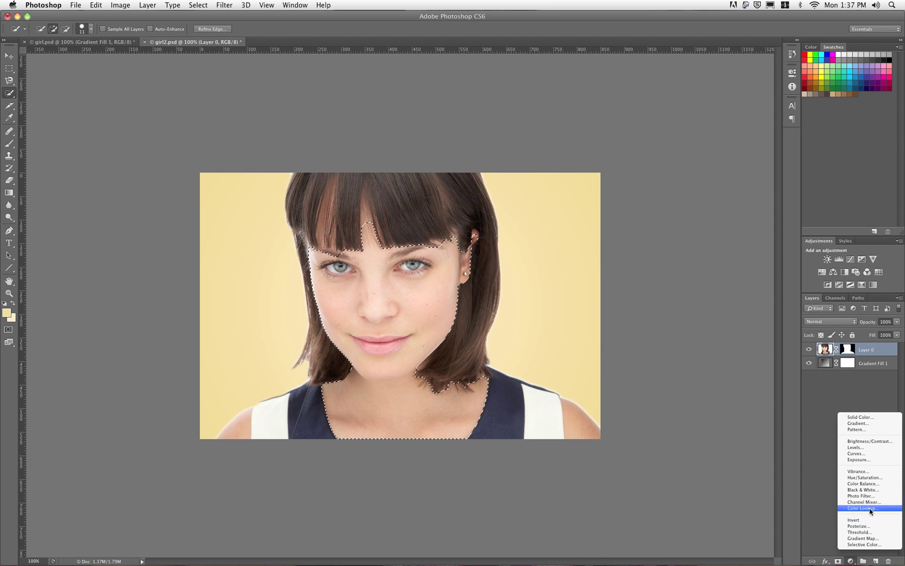
click(857, 448)
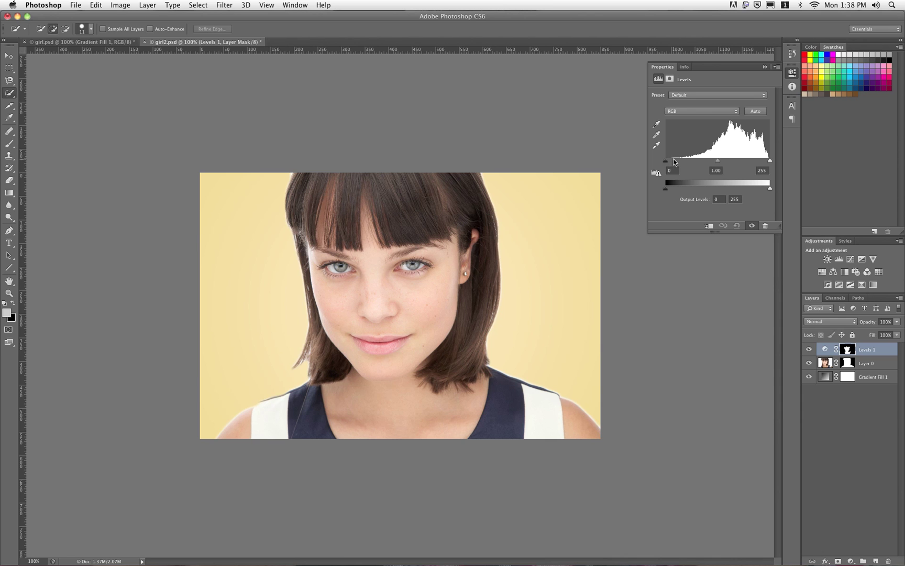
- Set the skin Levels adjustment's RGB input values to shadows 17, midtones 0.76 and highlights 244
drag(667, 162, 673, 163)
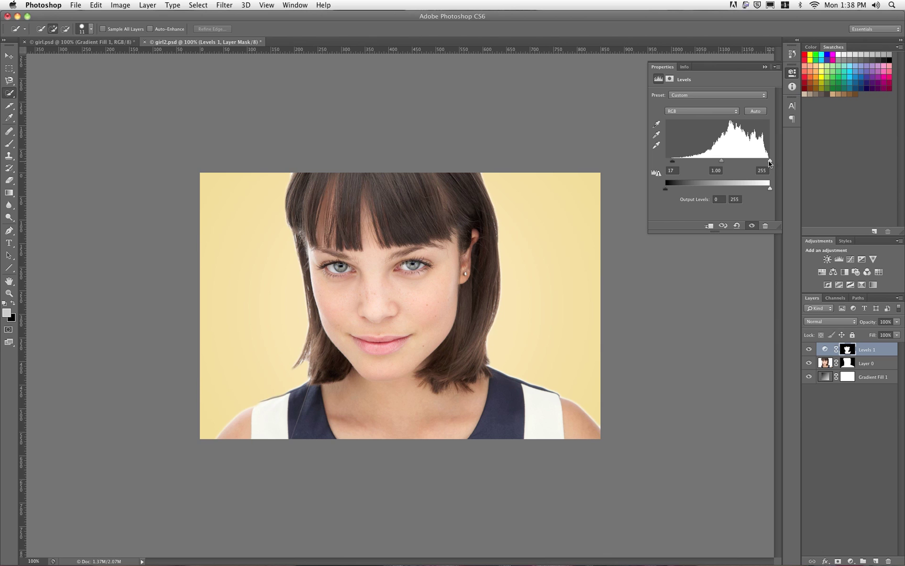
drag(771, 163, 765, 164)
mouse_move(719, 163)
mouse_down()
mouse_move(734, 162)
mouse_move(716, 164)
mouse_move(725, 162)
mouse_up()
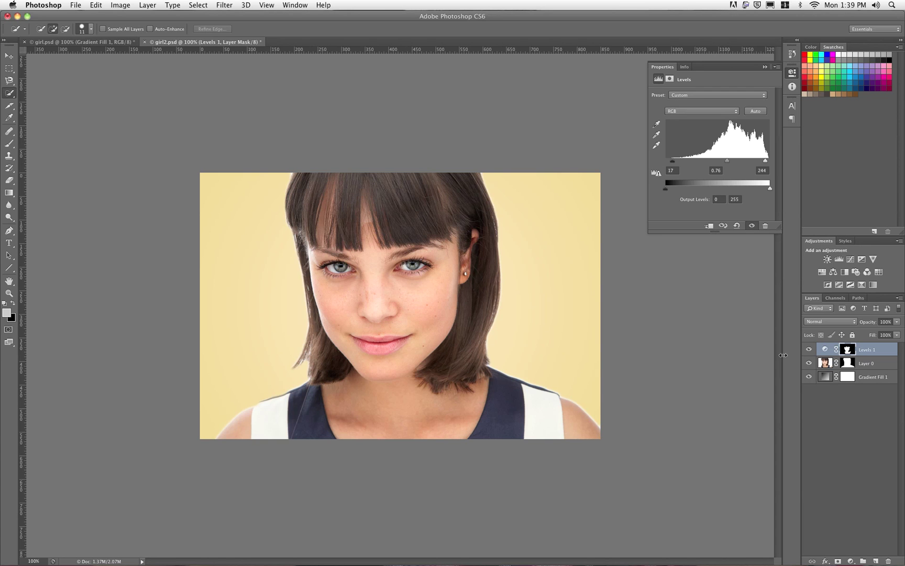
- Compare the skin before and after by toggling the visibility of the Levels 1 layer
click(810, 350)
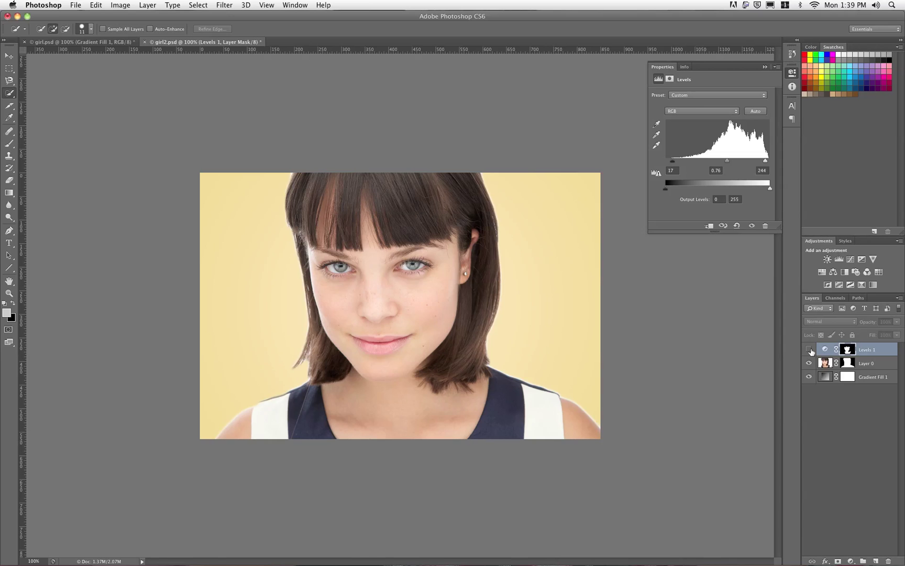
click(809, 350)
click(810, 349)
click(809, 350)
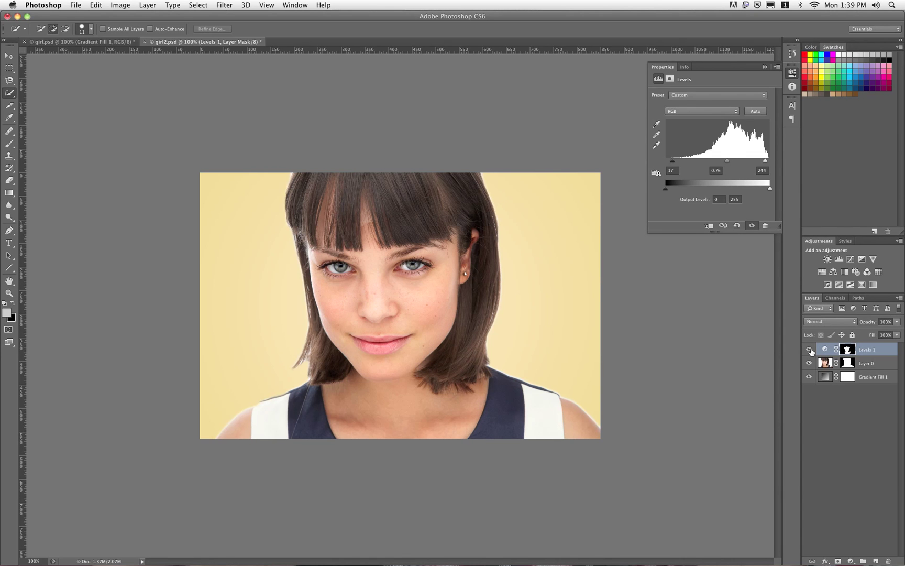
- Try Levels 1 at 50% opacity, restore it to 100%, and look through the blend modes, keeping Normal
click(897, 322)
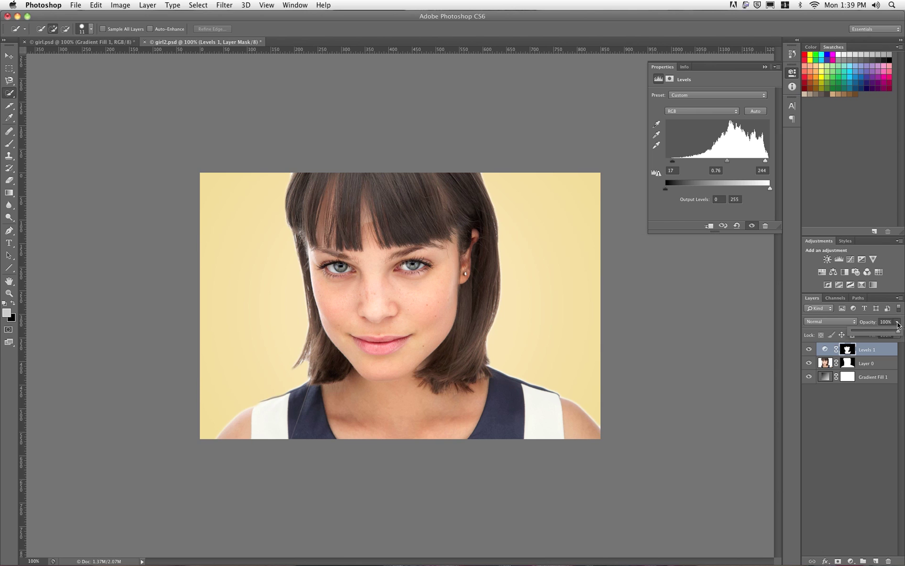
drag(887, 329, 874, 331)
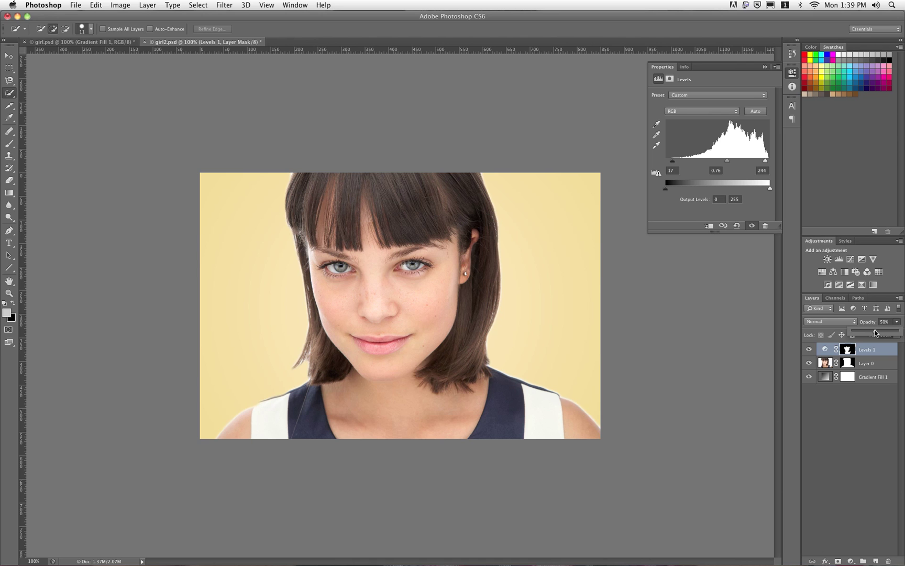
drag(875, 332, 900, 332)
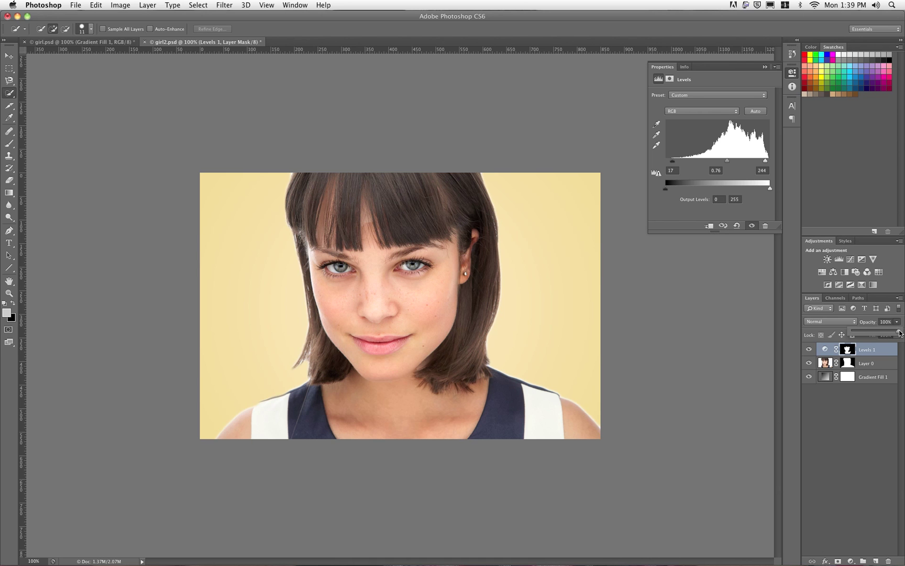
click(832, 323)
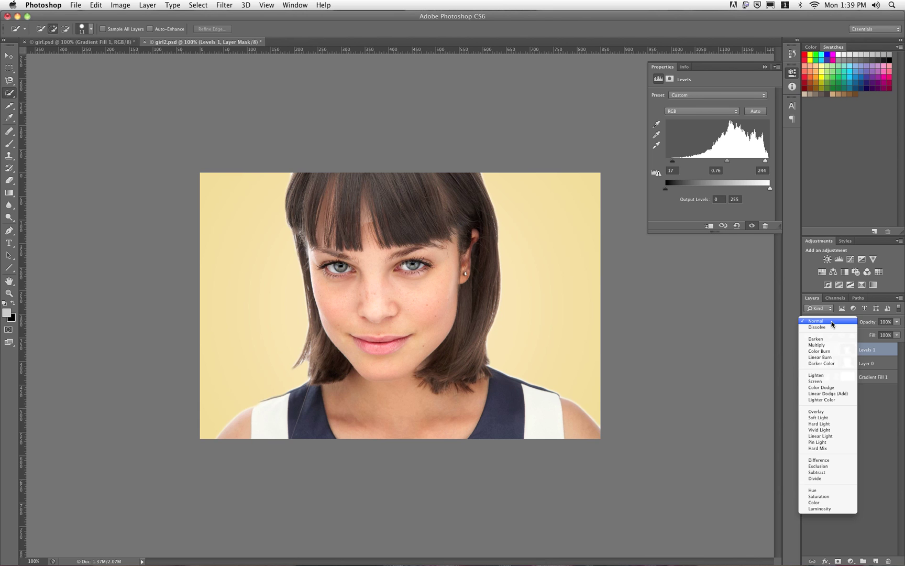
click(832, 323)
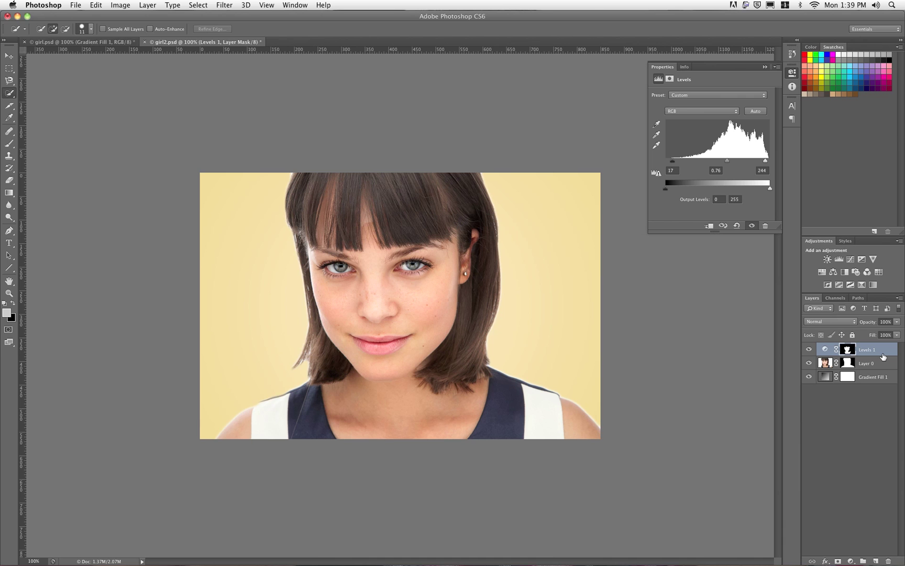
- Clip the Levels 1 adjustment to Layer 0 so it affects only the woman's layer
drag(885, 355, 886, 352)
alt+click(886, 351)
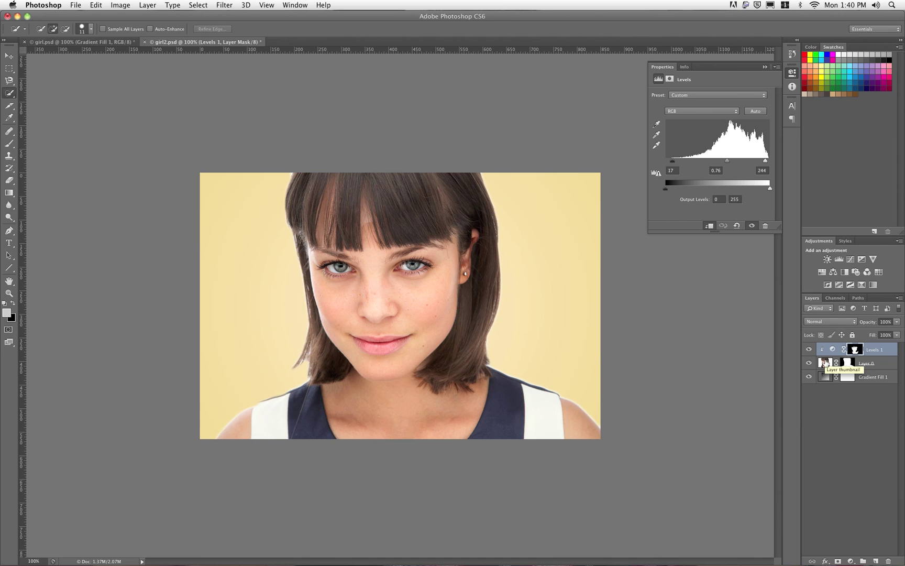
- Add a Curves adjustment layer directly above Layer 0, beneath the Levels 1 adjustment
click(825, 362)
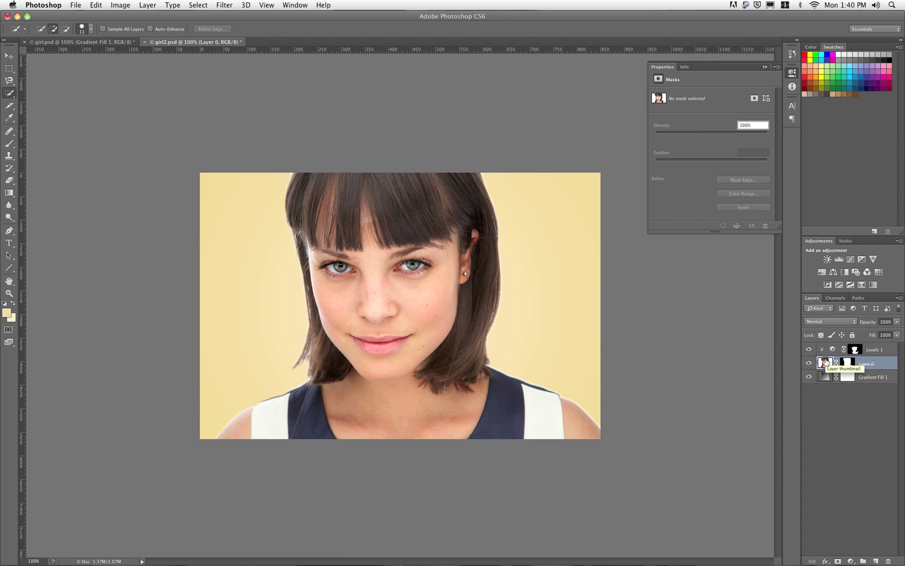
click(851, 562)
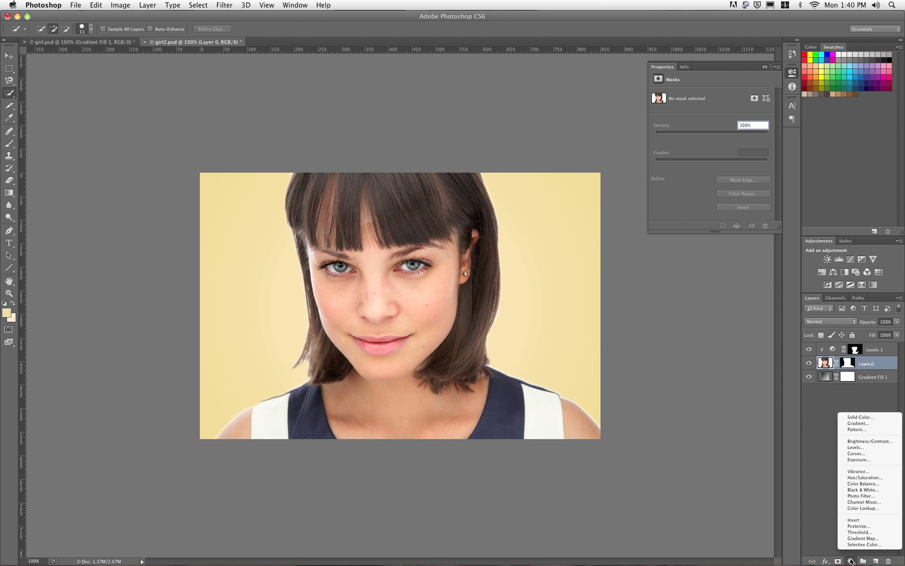
click(851, 454)
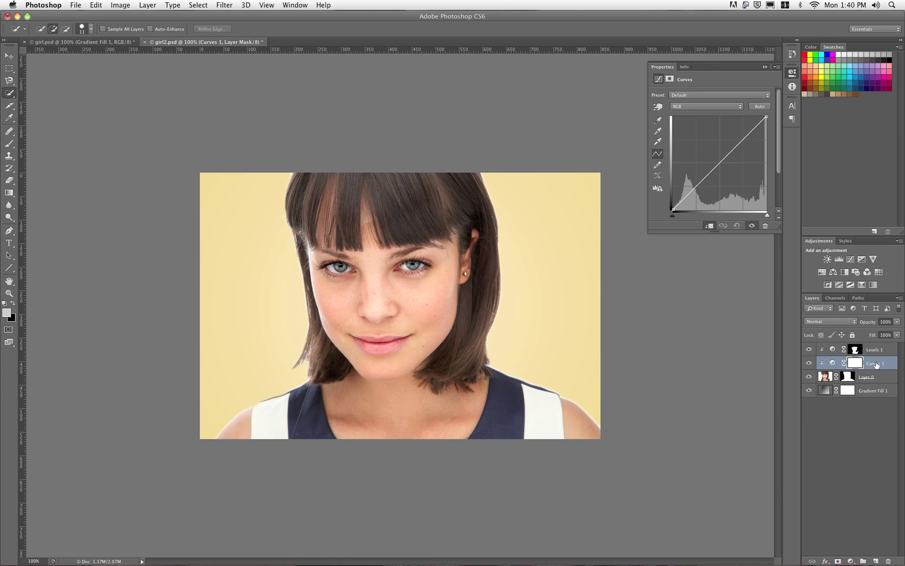
- Release Curves 1 and Levels 1 from their clipping group, clip both back to Layer 0, and select Layer 0
drag(879, 370, 880, 365)
alt+click(880, 365)
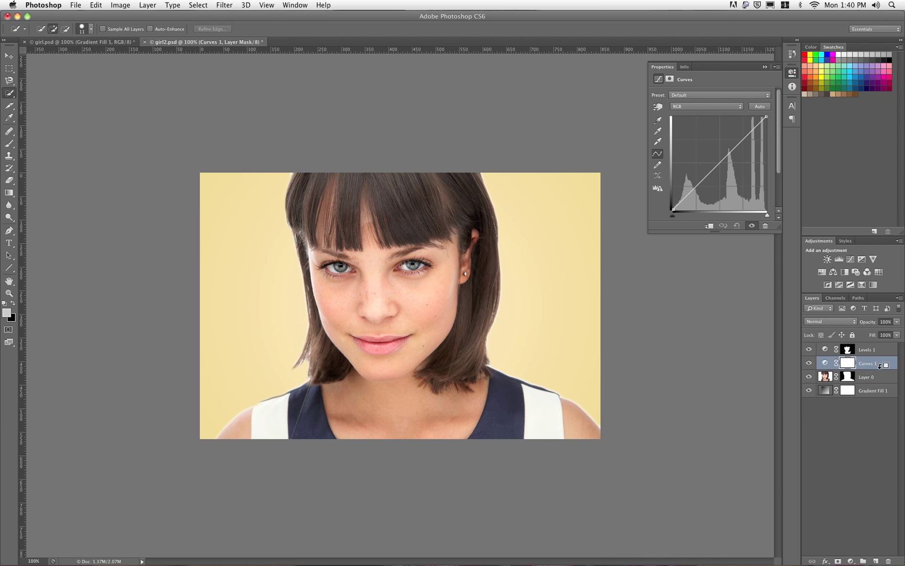
alt+click(880, 366)
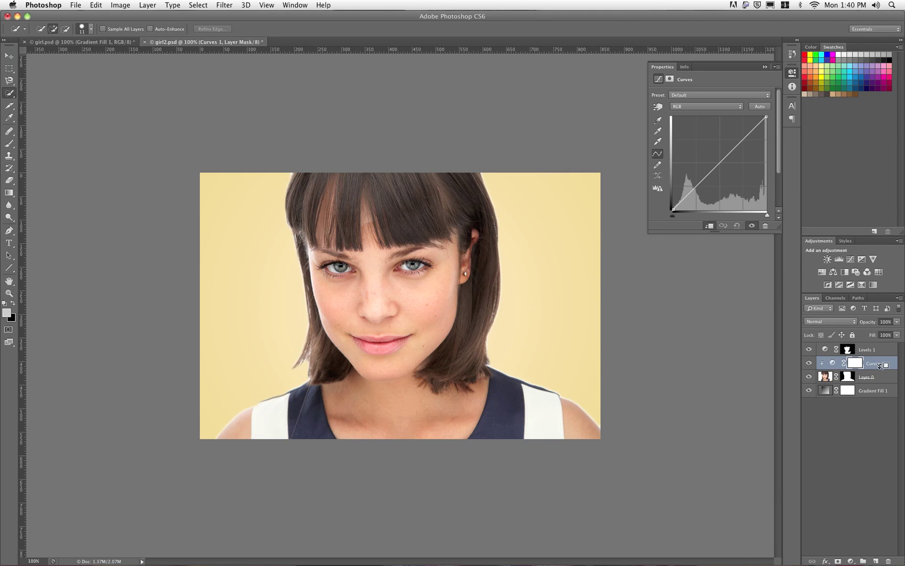
alt+click(883, 353)
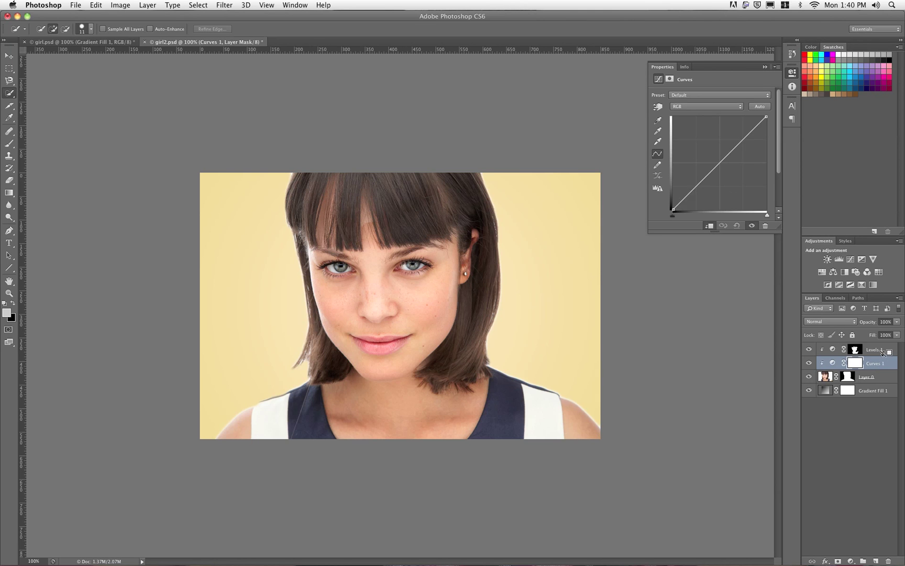
click(824, 377)
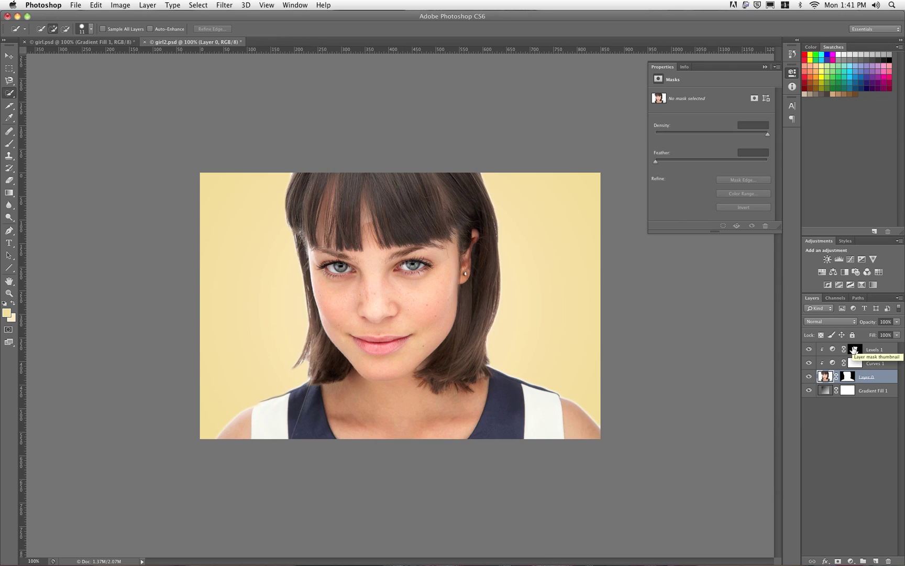
- Display the Levels 1 mask alone and paint over the tip of the forehead spike with a soft round 28 px brush at 41% opacity
alt+click(855, 349)
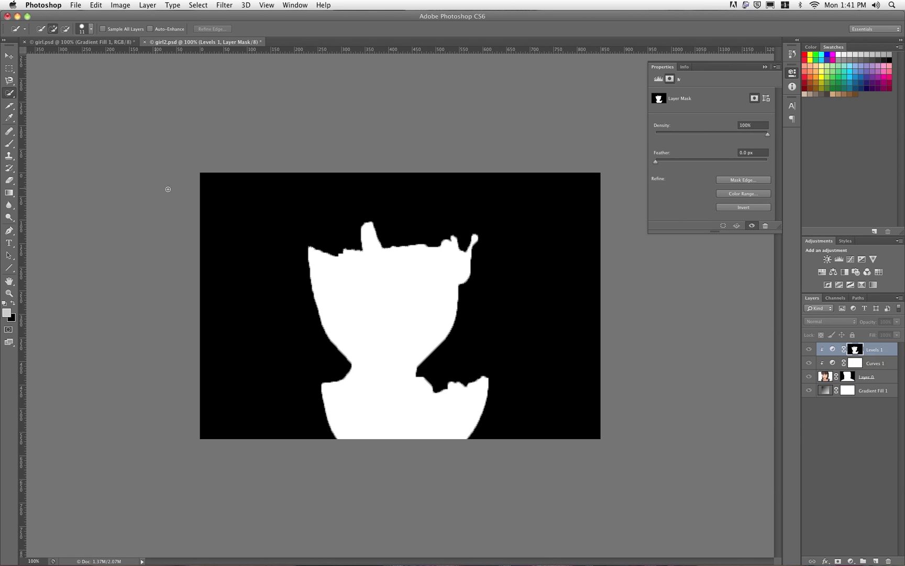
click(8, 146)
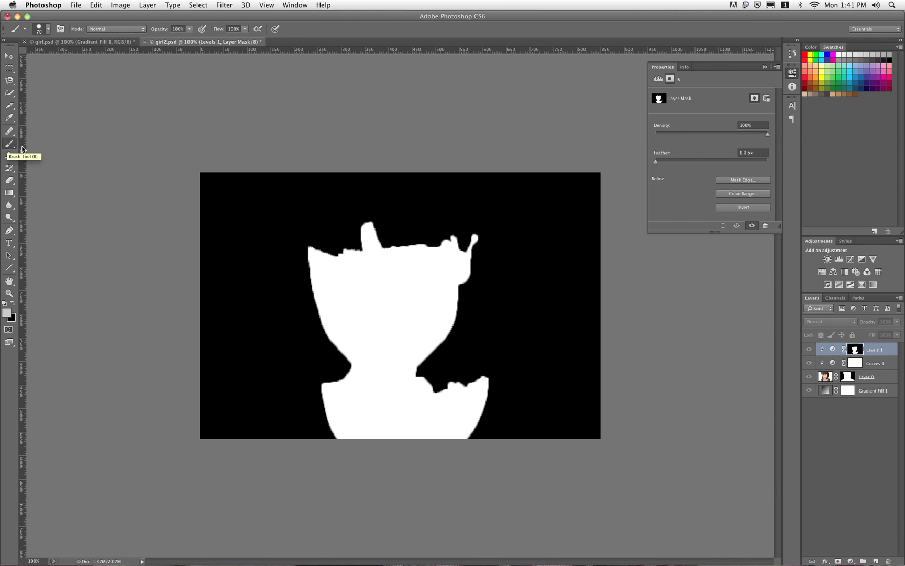
click(48, 29)
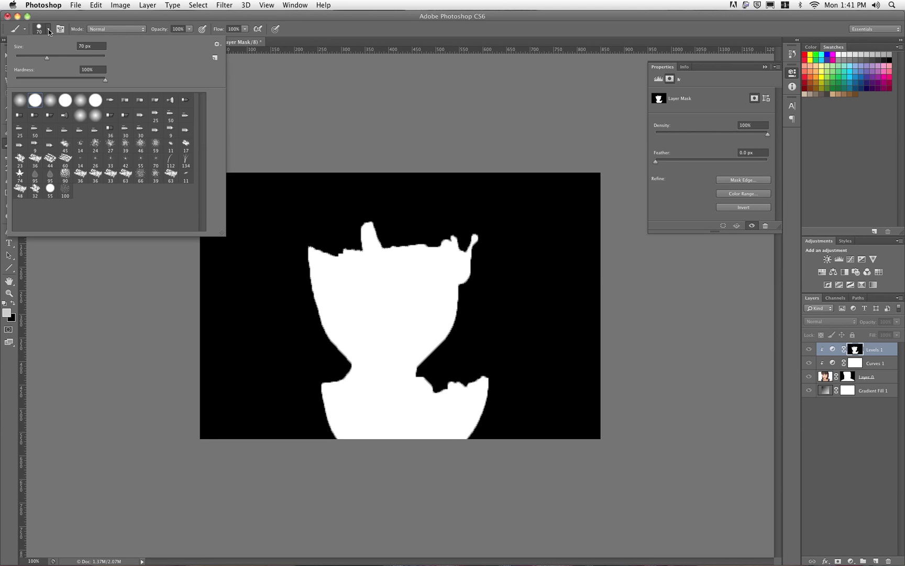
click(33, 57)
click(19, 99)
click(189, 29)
click(189, 28)
drag(169, 38, 163, 38)
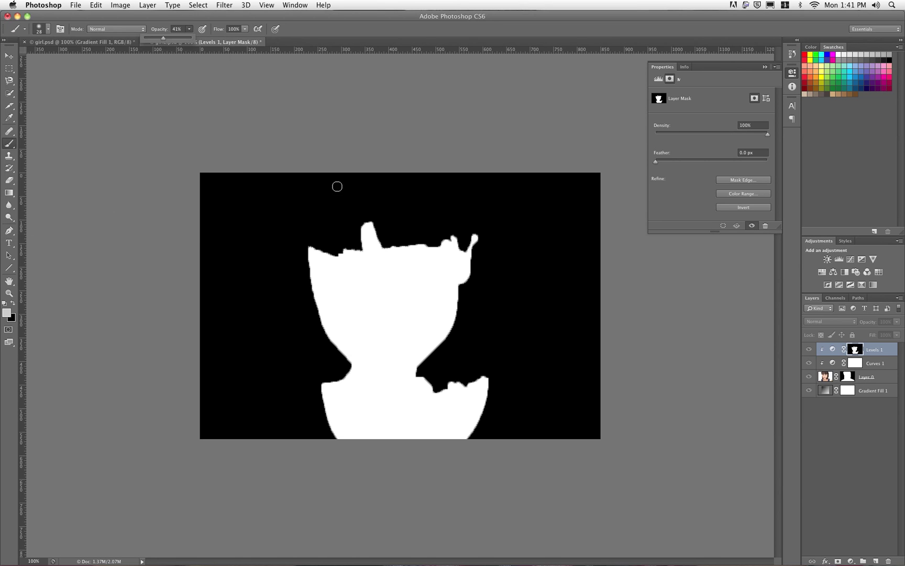
click(369, 226)
drag(369, 226, 368, 223)
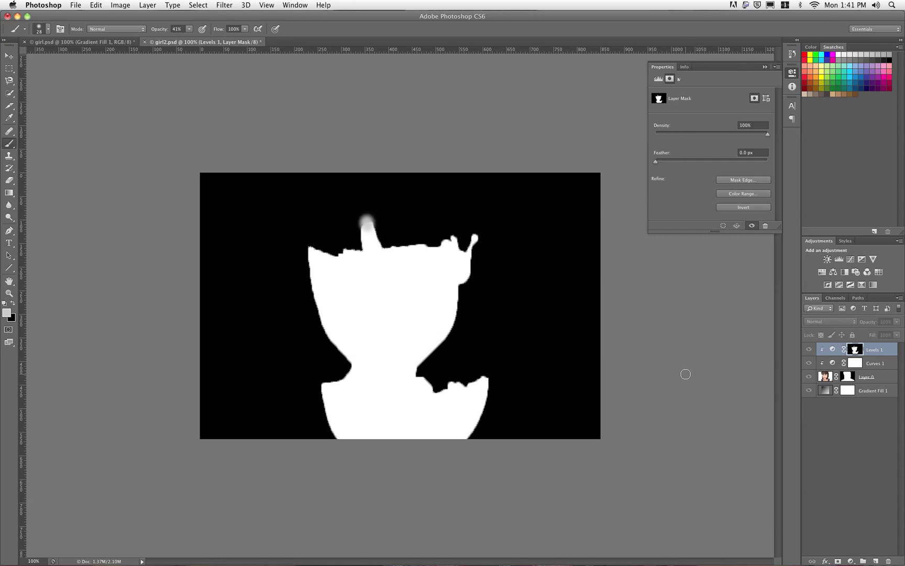
- Return to the full image with Layer 0 selected and try the Multiply, Overlay, Screen and Color Dodge blend modes on it
click(824, 376)
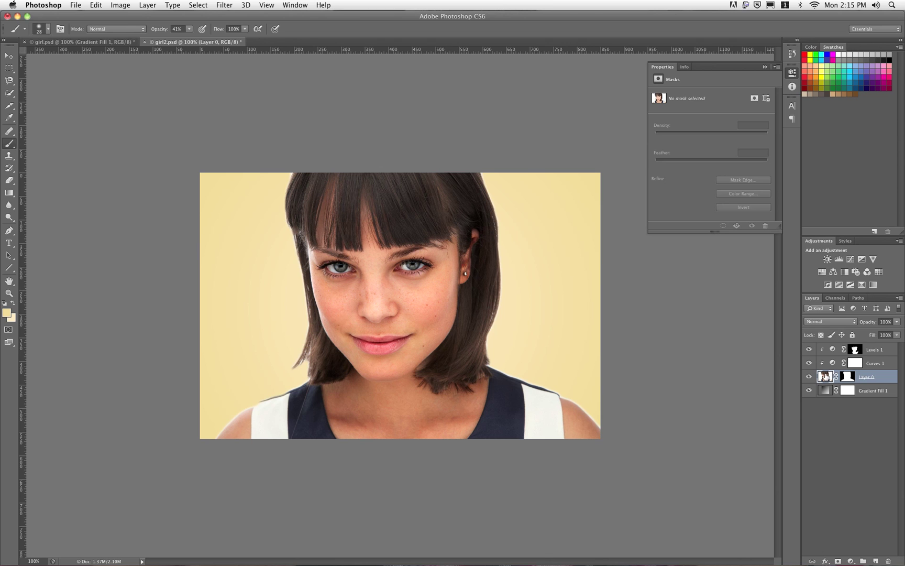
click(820, 322)
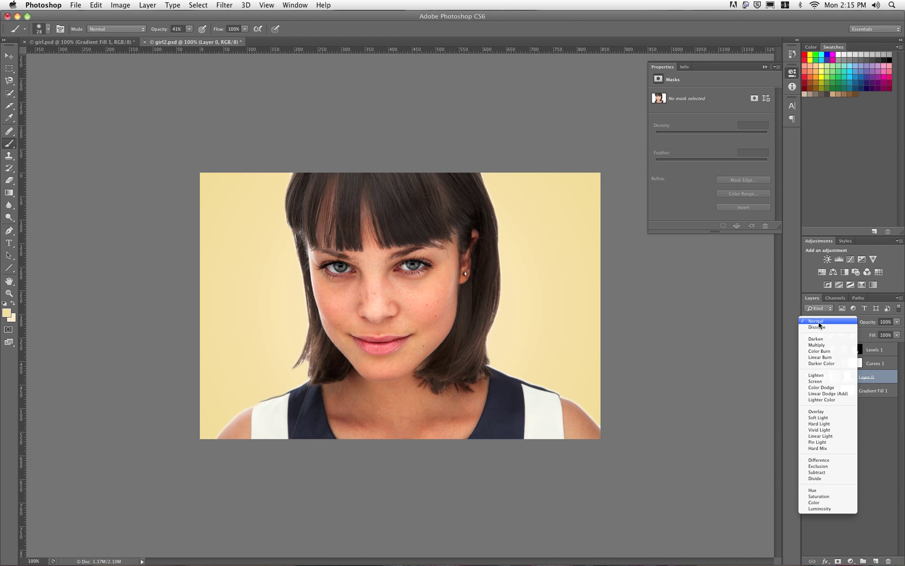
click(830, 345)
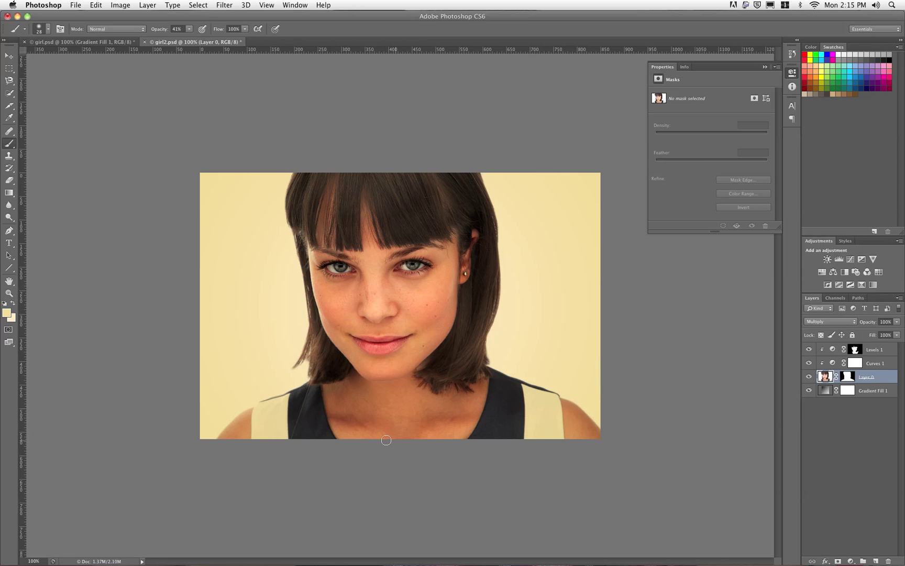
click(810, 321)
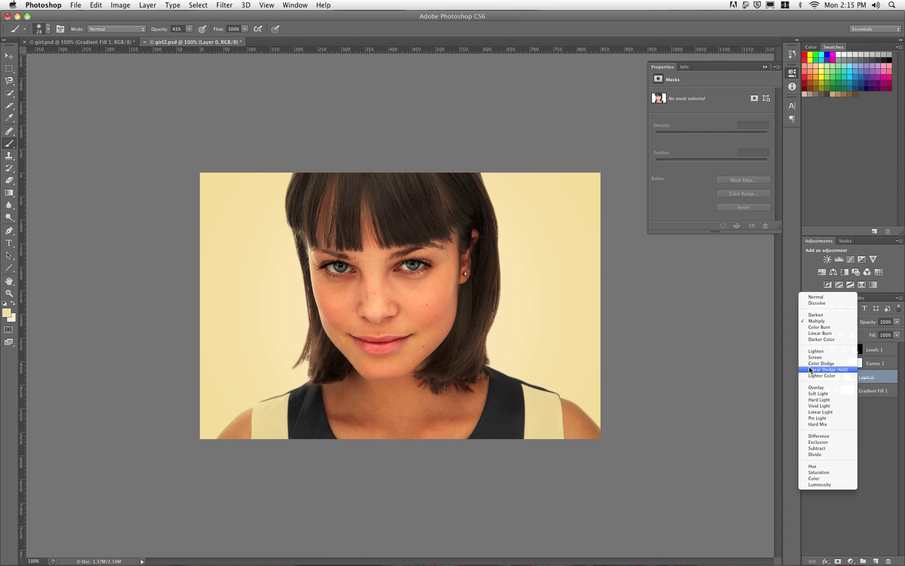
click(816, 388)
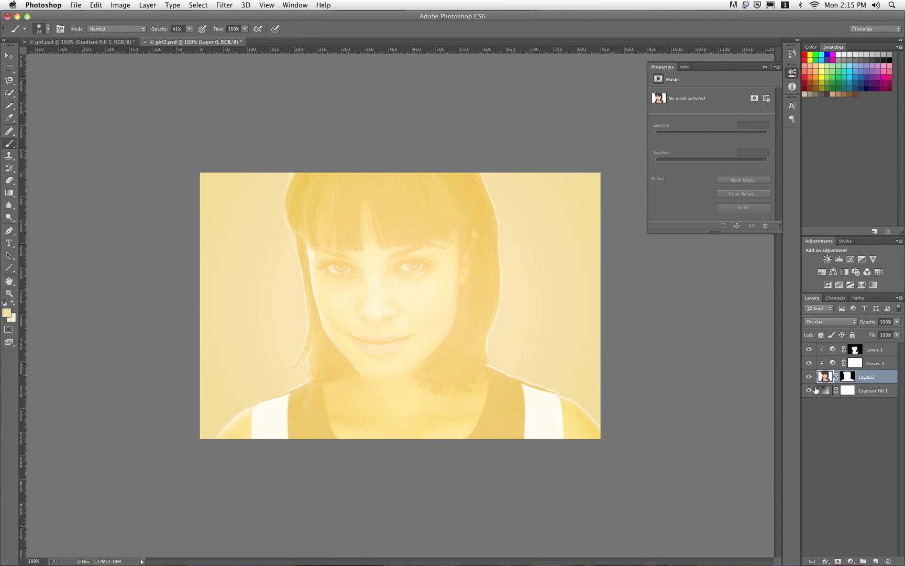
click(811, 322)
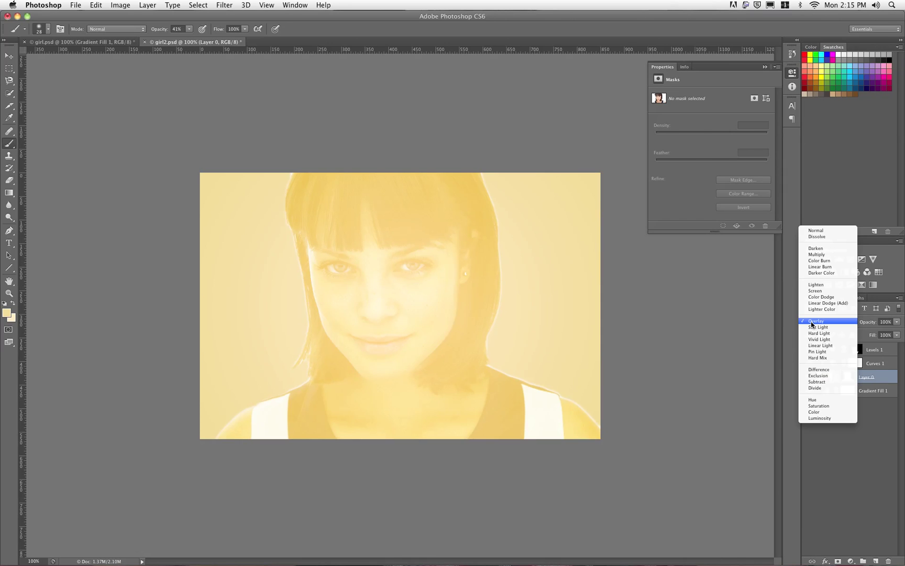
click(813, 291)
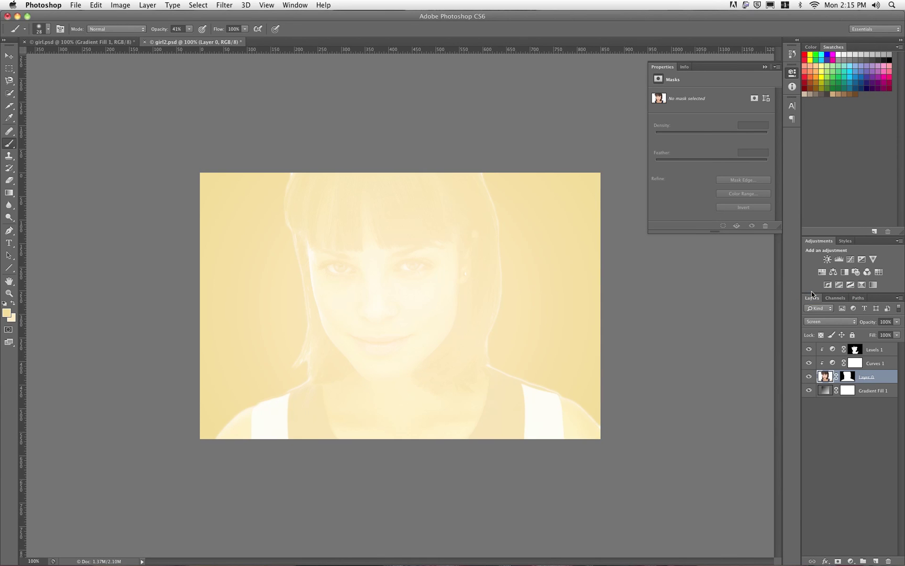
click(824, 322)
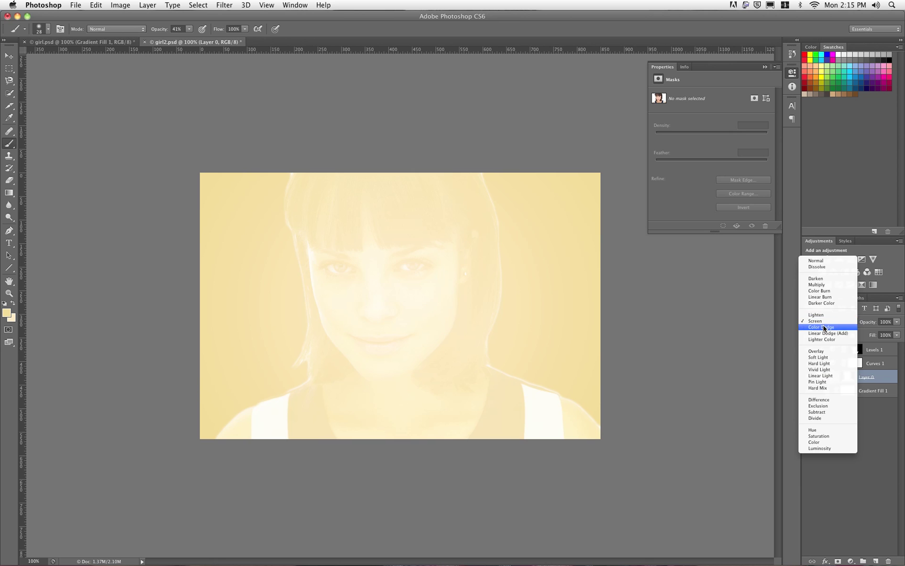
click(823, 327)
- Try the Color Burn, Divide and Color blend modes on Layer 0, and restore its blend mode to Normal
click(821, 321)
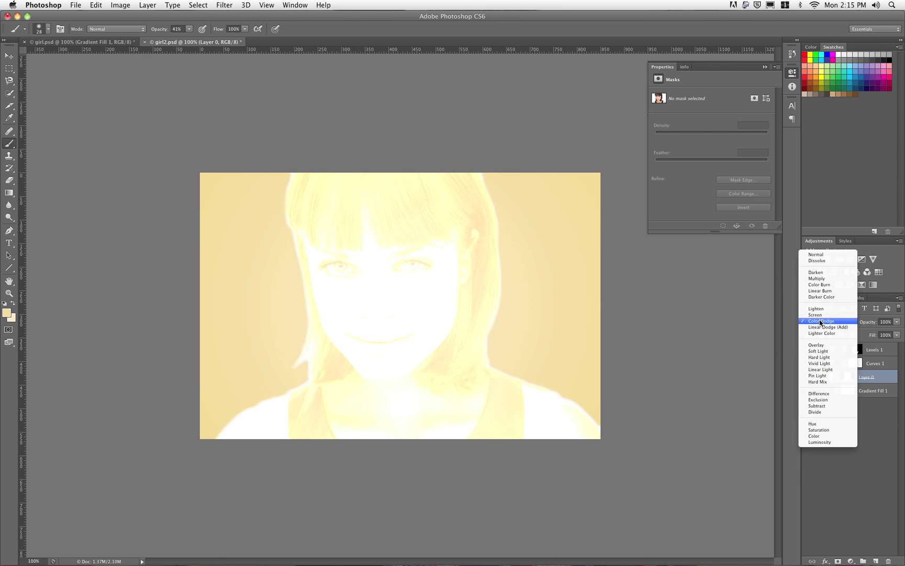
click(817, 285)
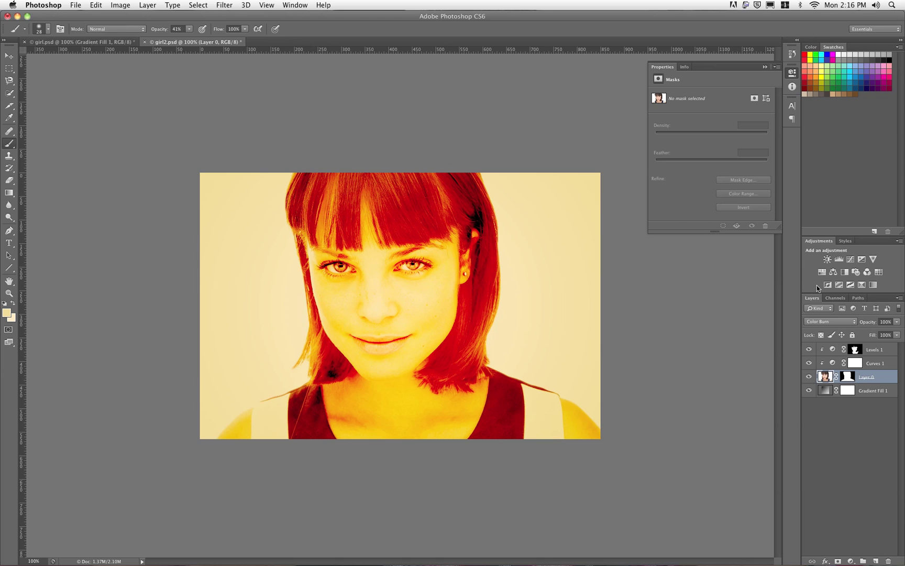
click(828, 322)
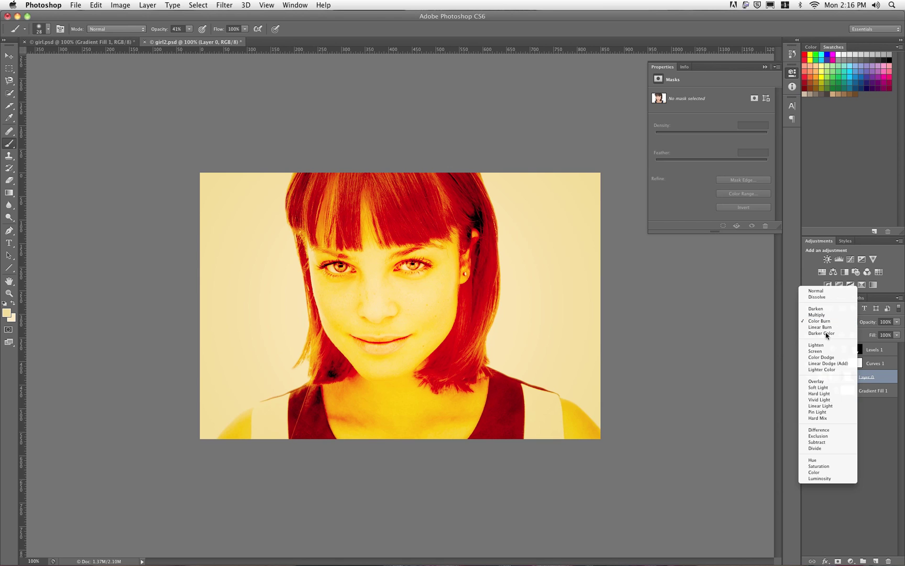
click(820, 448)
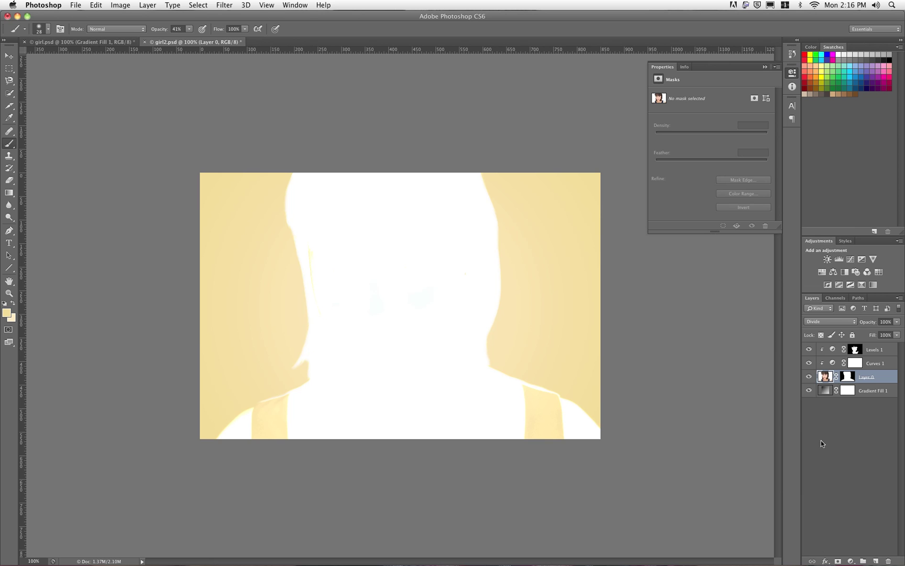
click(816, 325)
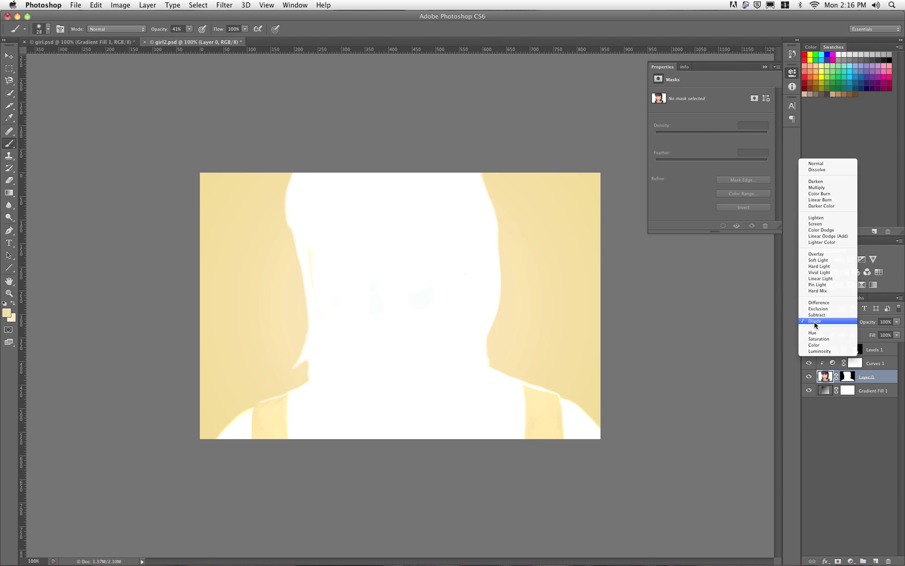
click(818, 348)
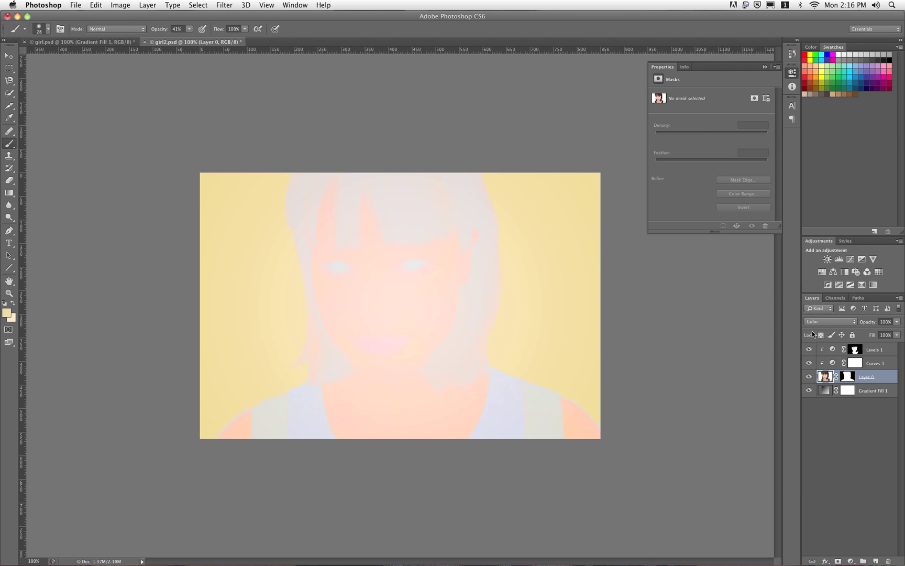
click(814, 323)
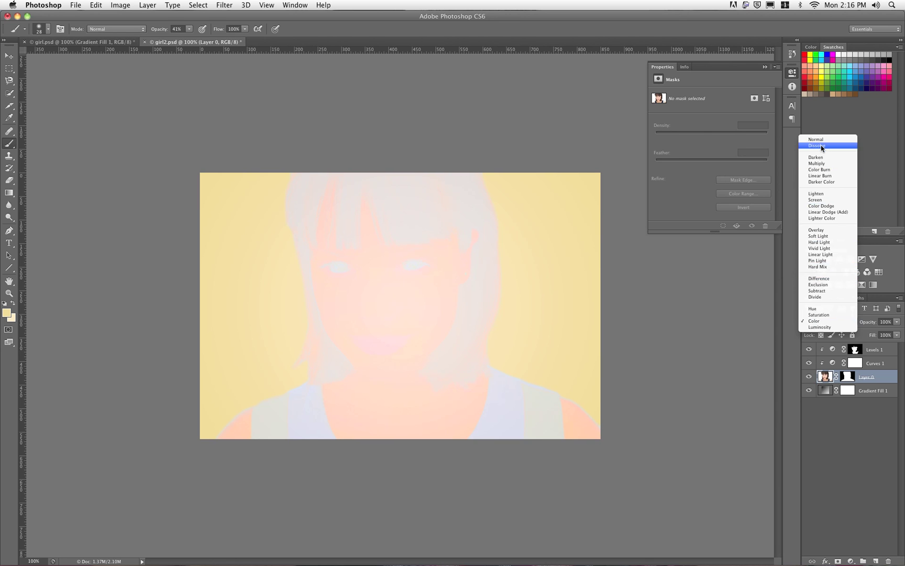
click(820, 139)
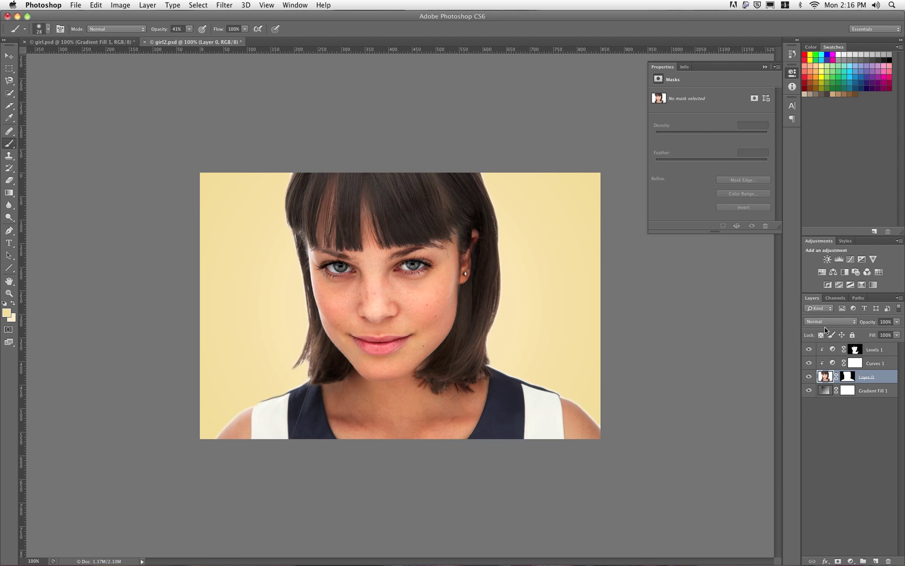